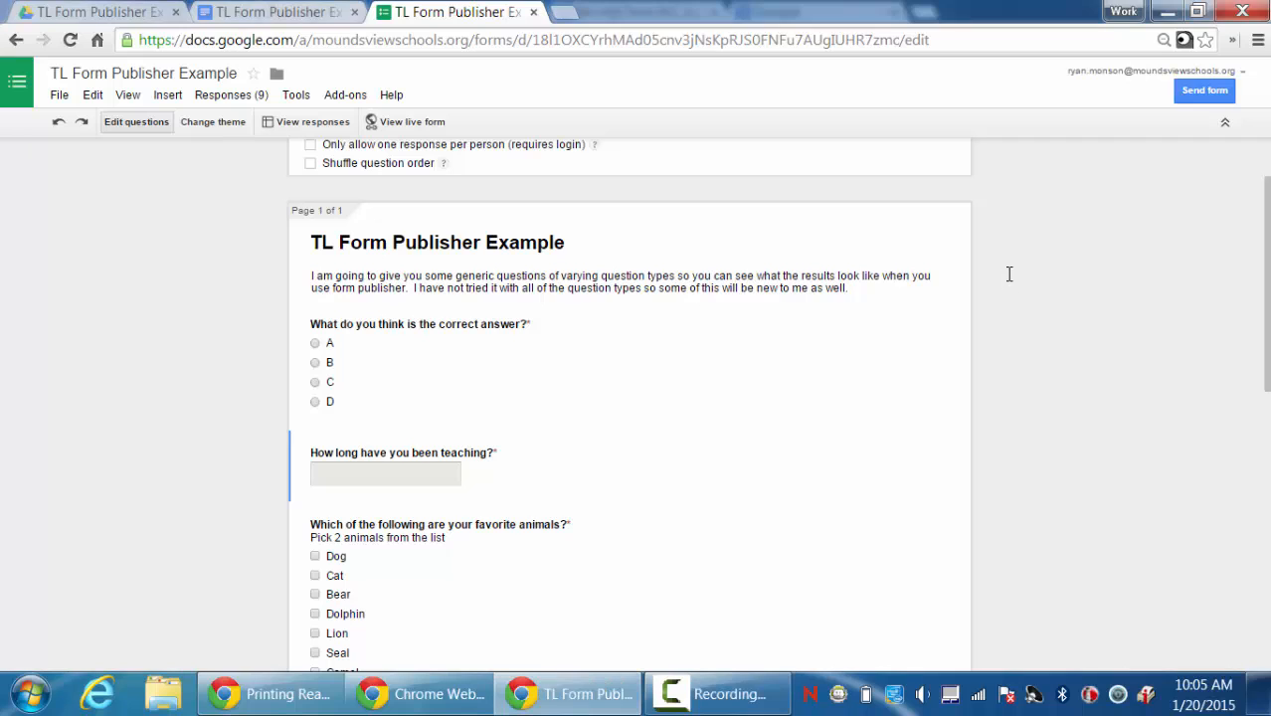
Scroll through the form, then bring up the results template document with its __##question##__ tags.
scroll(1007, 281, "down", 2)
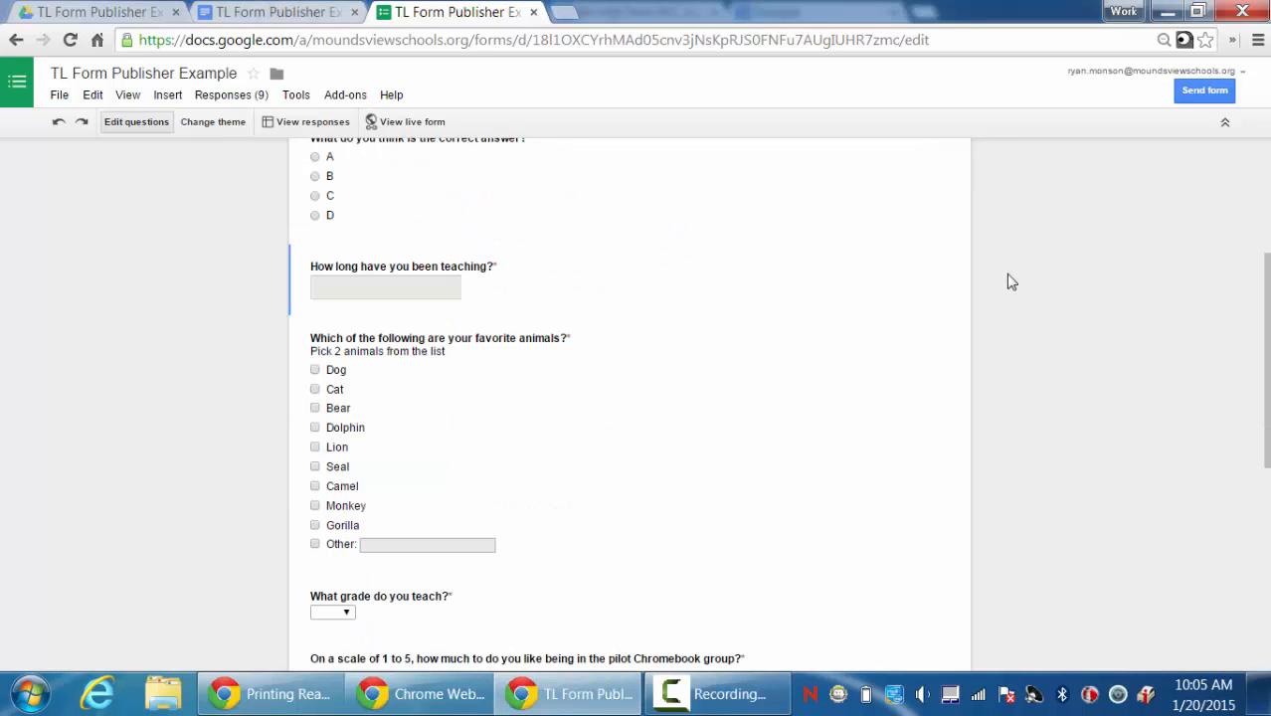
scroll(1007, 281, "down", 4)
scroll(1008, 282, "up", 6)
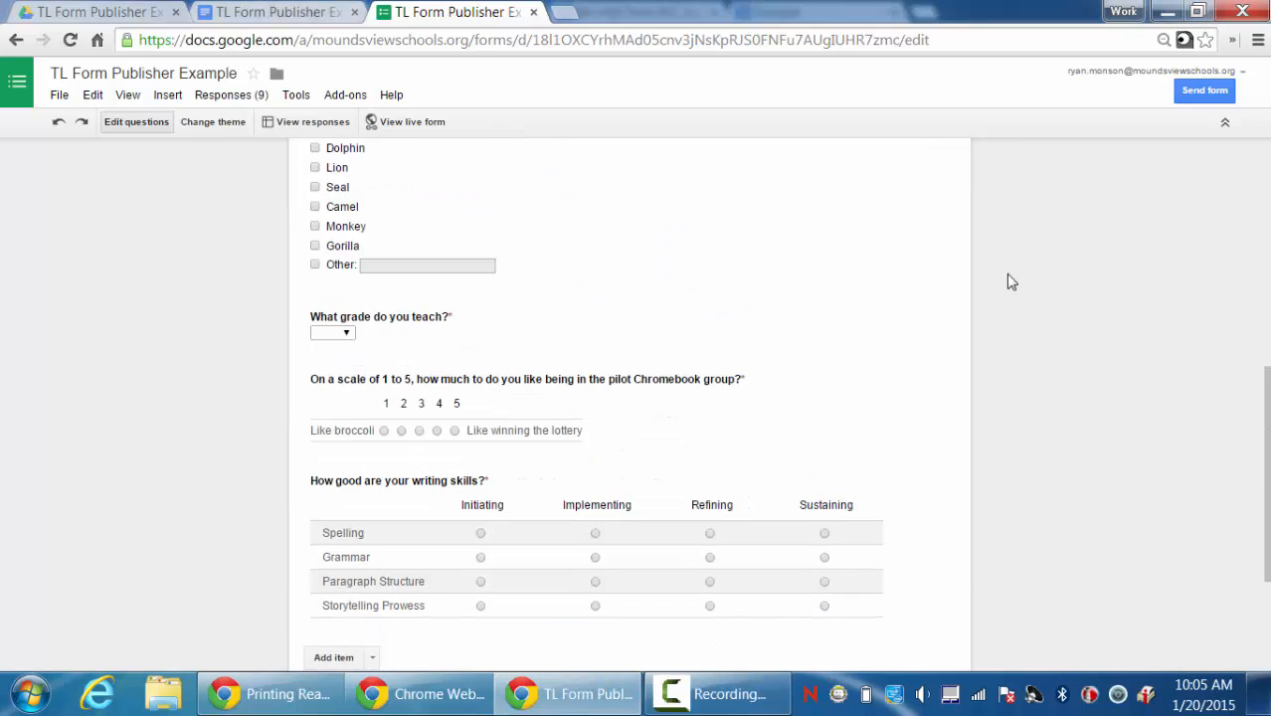
scroll(1007, 281, "down", 5)
scroll(1041, 310, "down", 1)
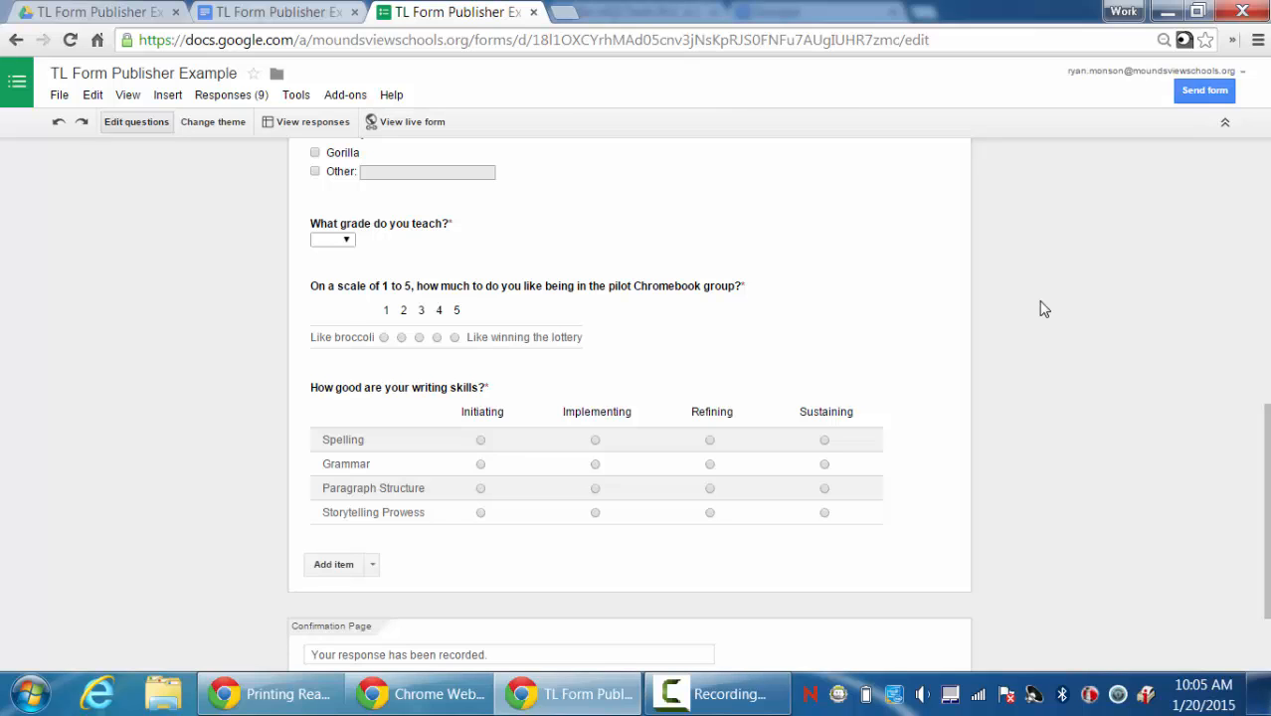
scroll(1042, 310, "up", 6)
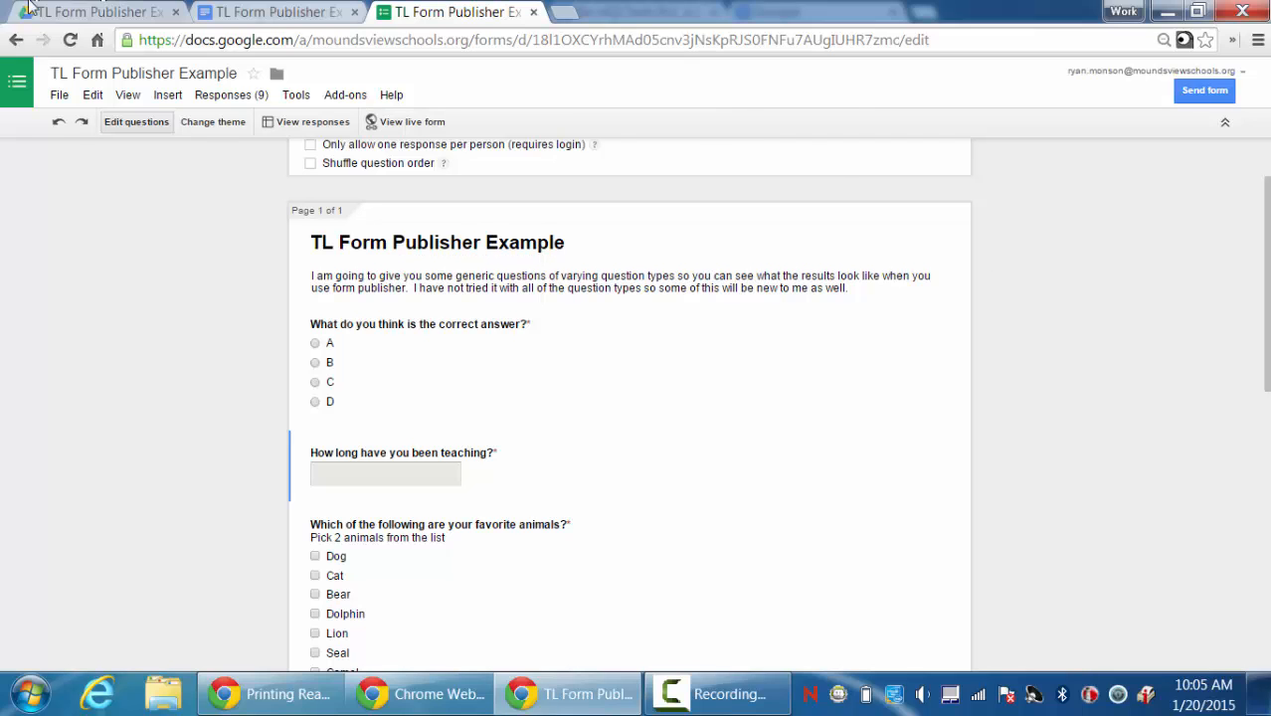
left_click(230, 15)
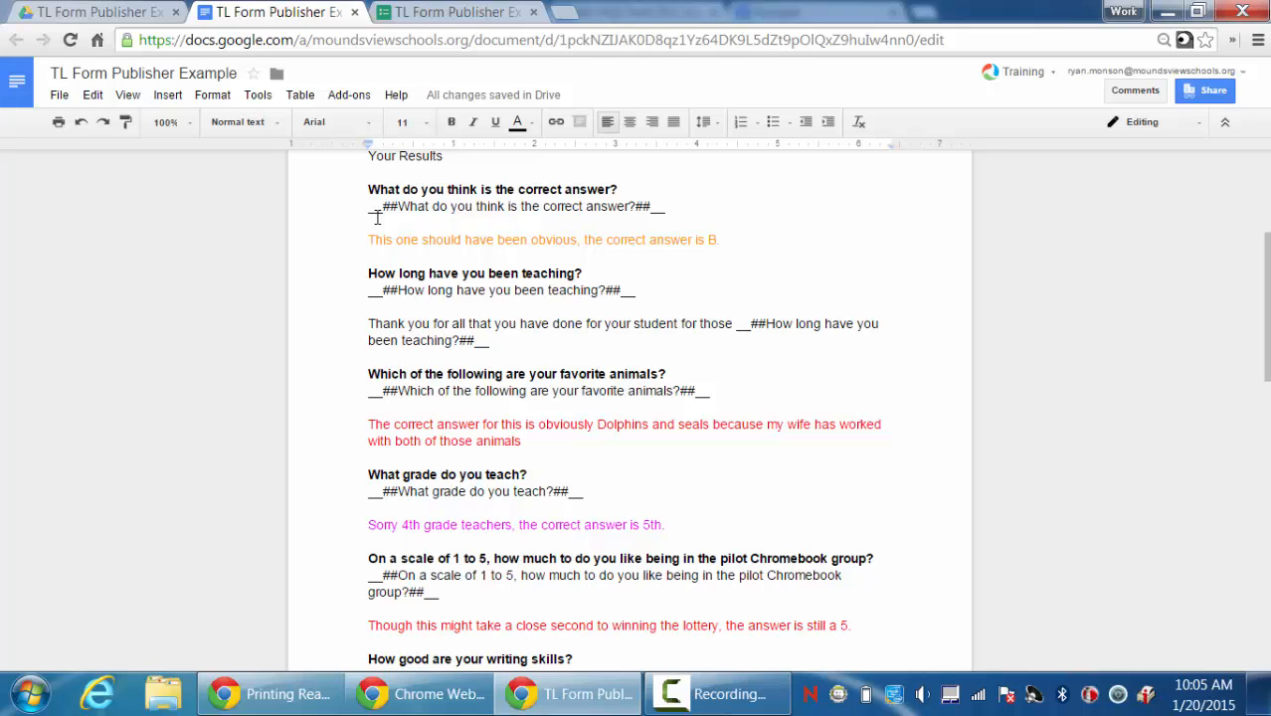
left_click(410, 14)
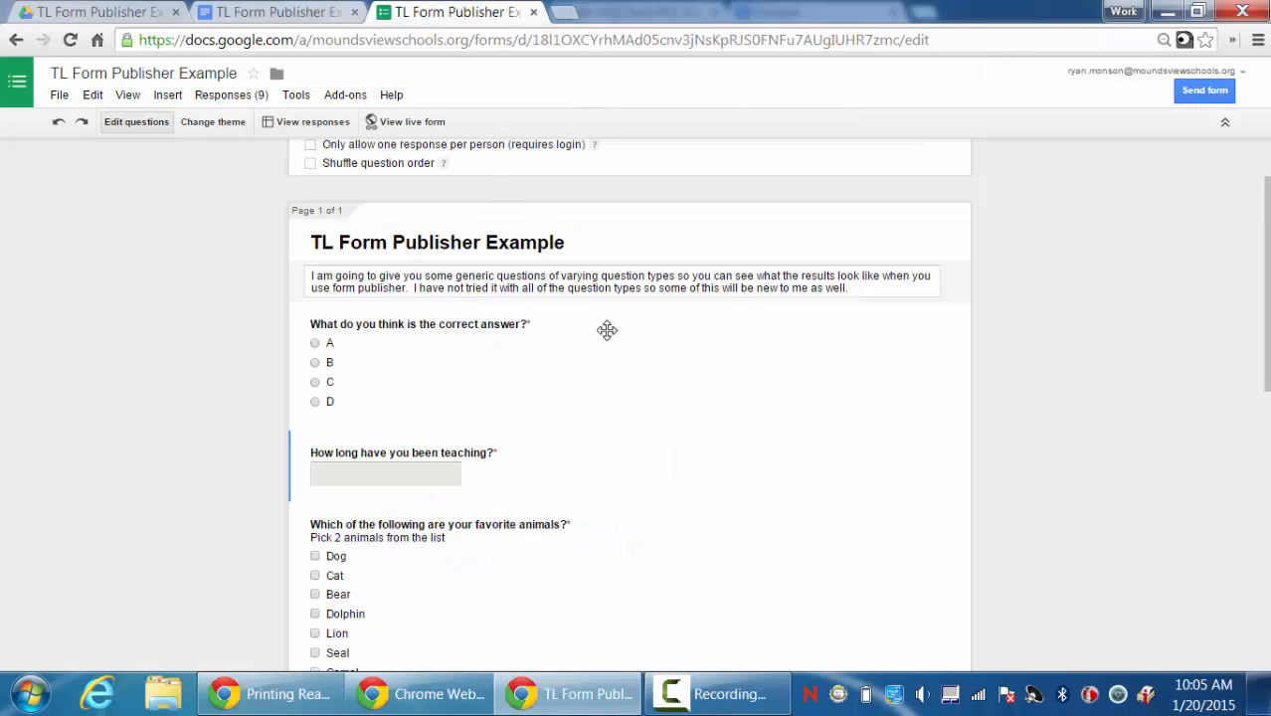
mouse_move(613, 346)
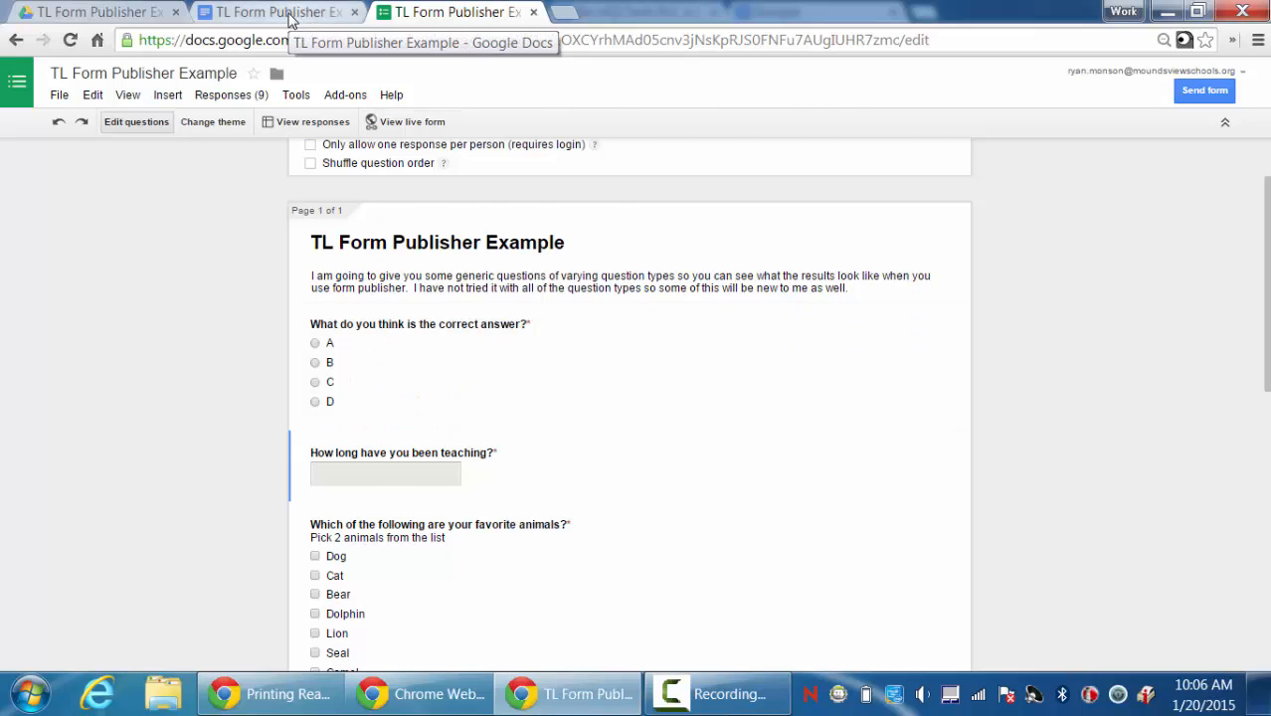
left_click(291, 14)
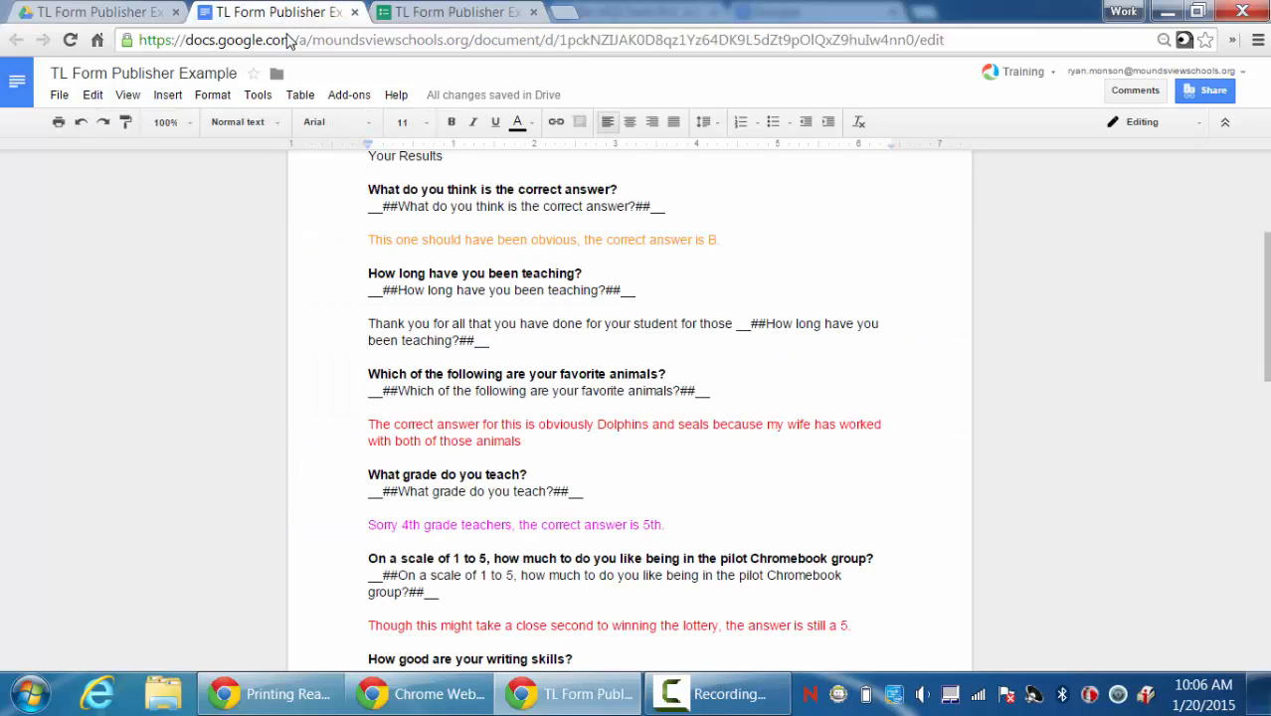
Start a new line under Your Results and type a __####__ placeholder.
left_click(366, 189)
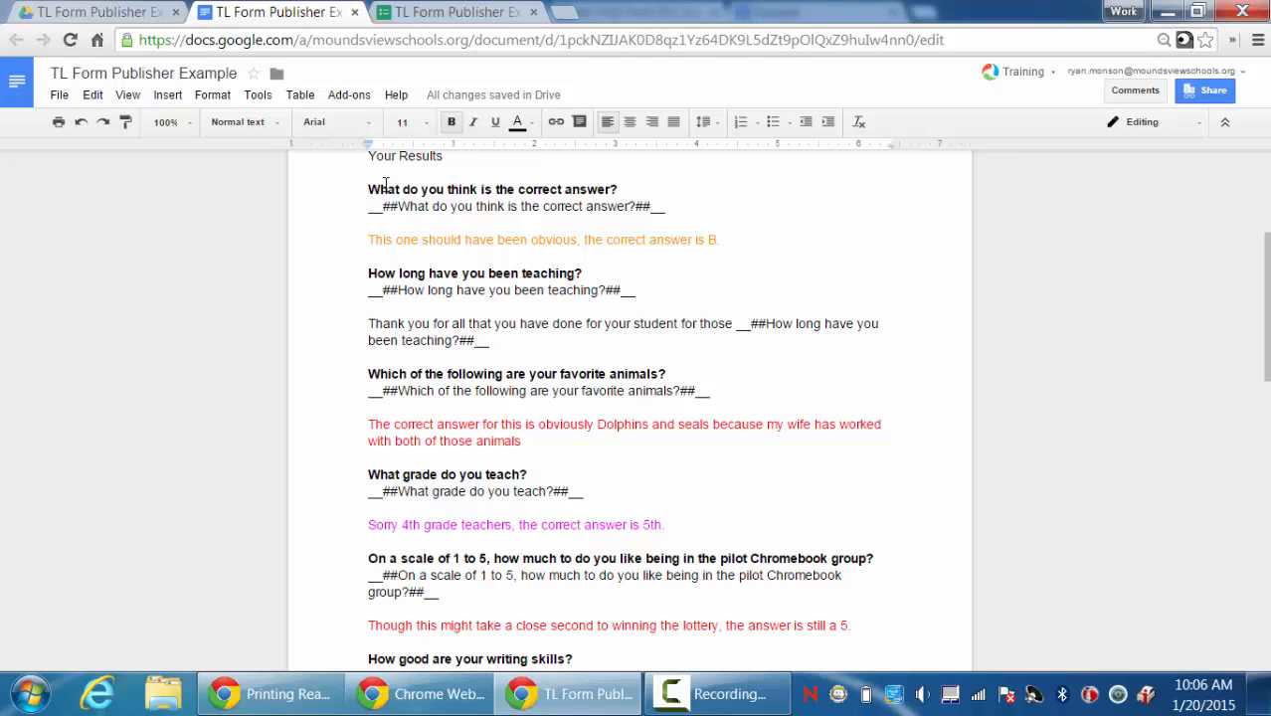
left_click(455, 161)
key("Return")
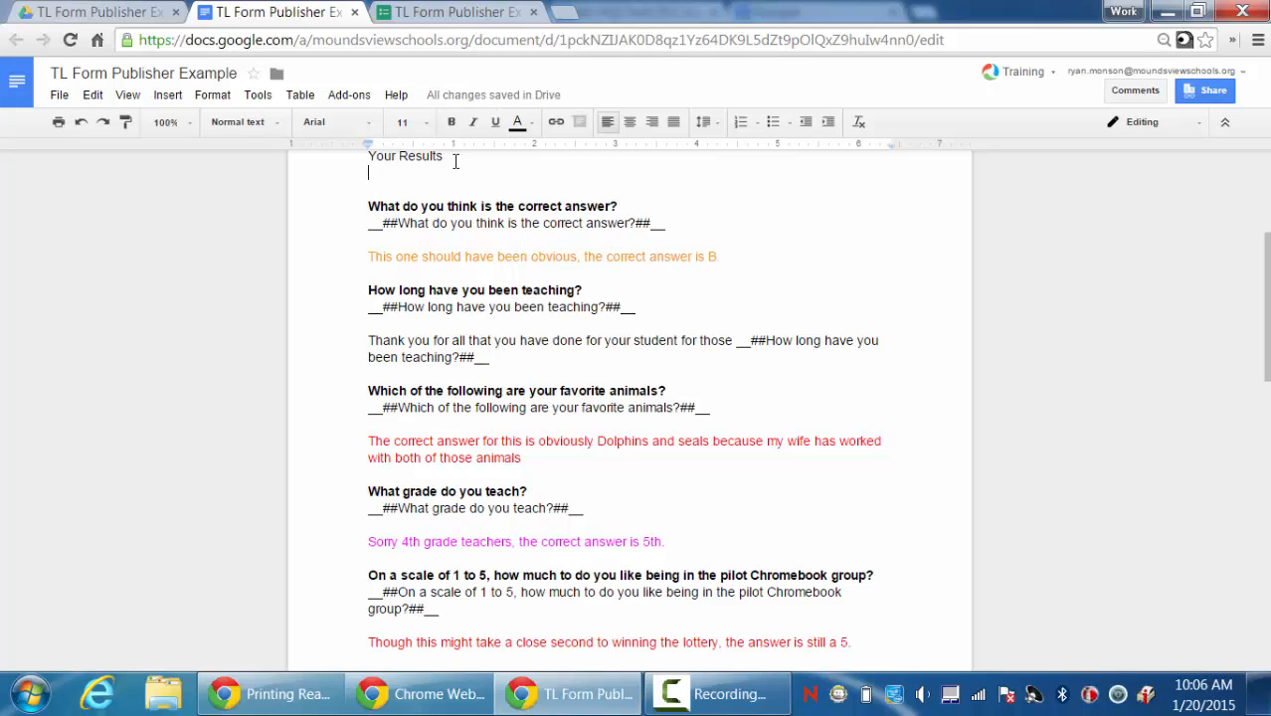
type("__##")
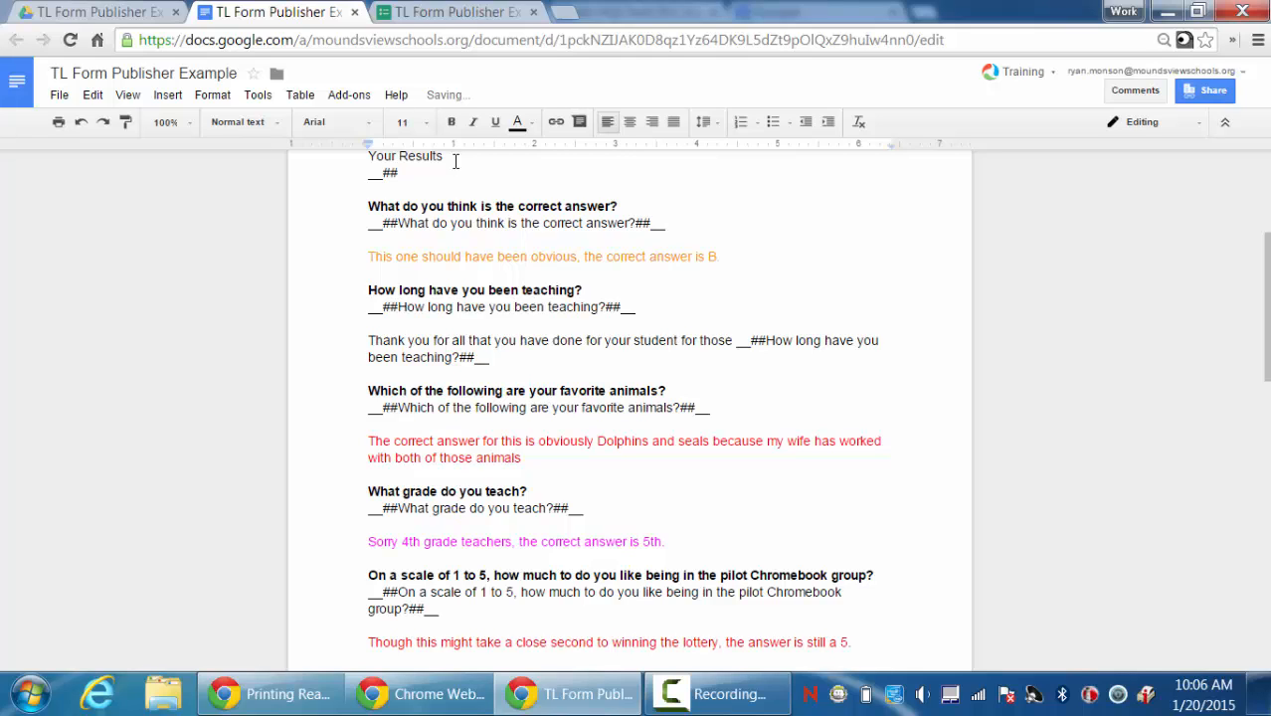
type("##__")
left_click_drag(428, 175, 368, 176)
key("ctrl+c")
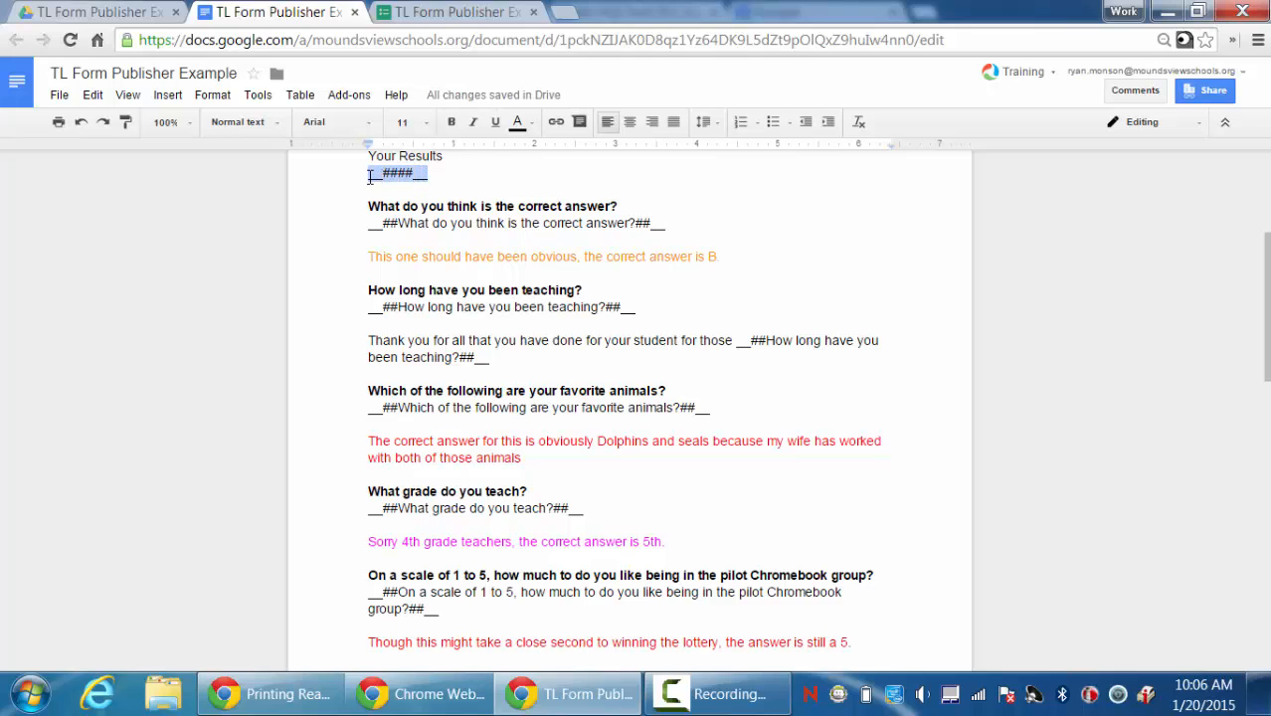
left_click(435, 180)
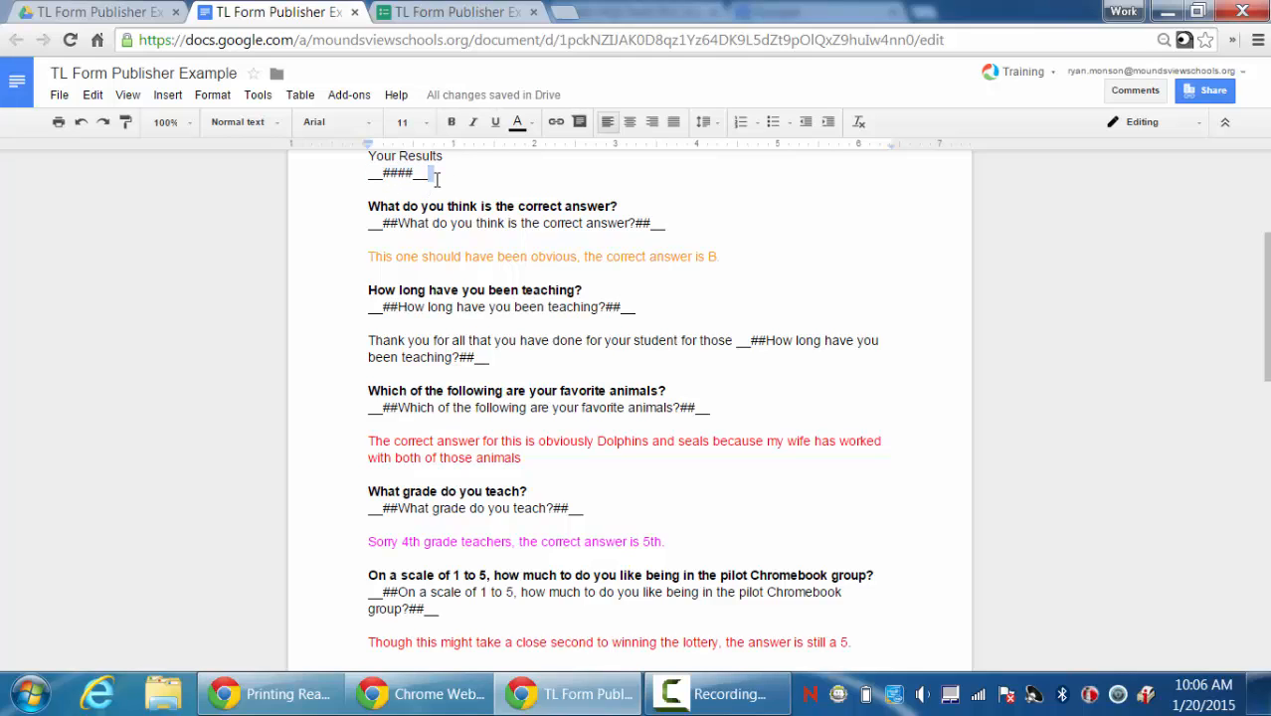
left_click(436, 180)
Paste four more __####__ placeholder lines below the first one.
key("Return")
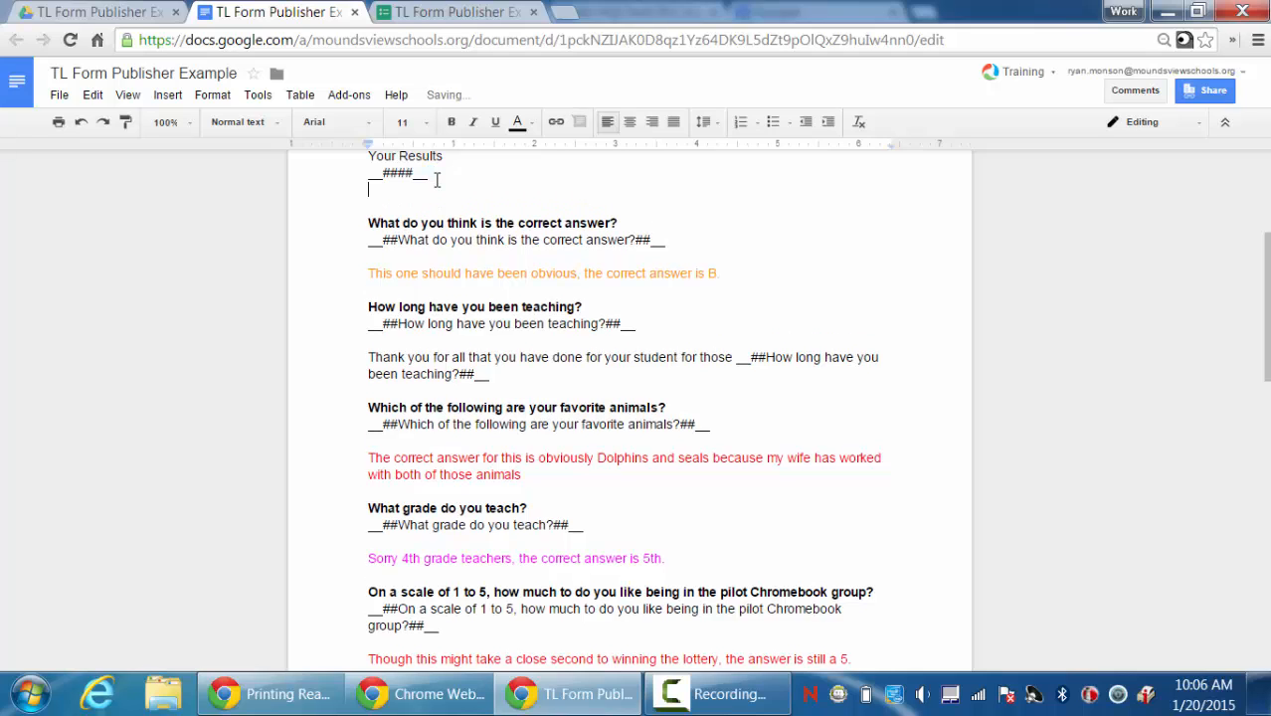
key("ctrl+v")
key("Return")
key("ctrl+v")
key("Return")
key("ctrl+v")
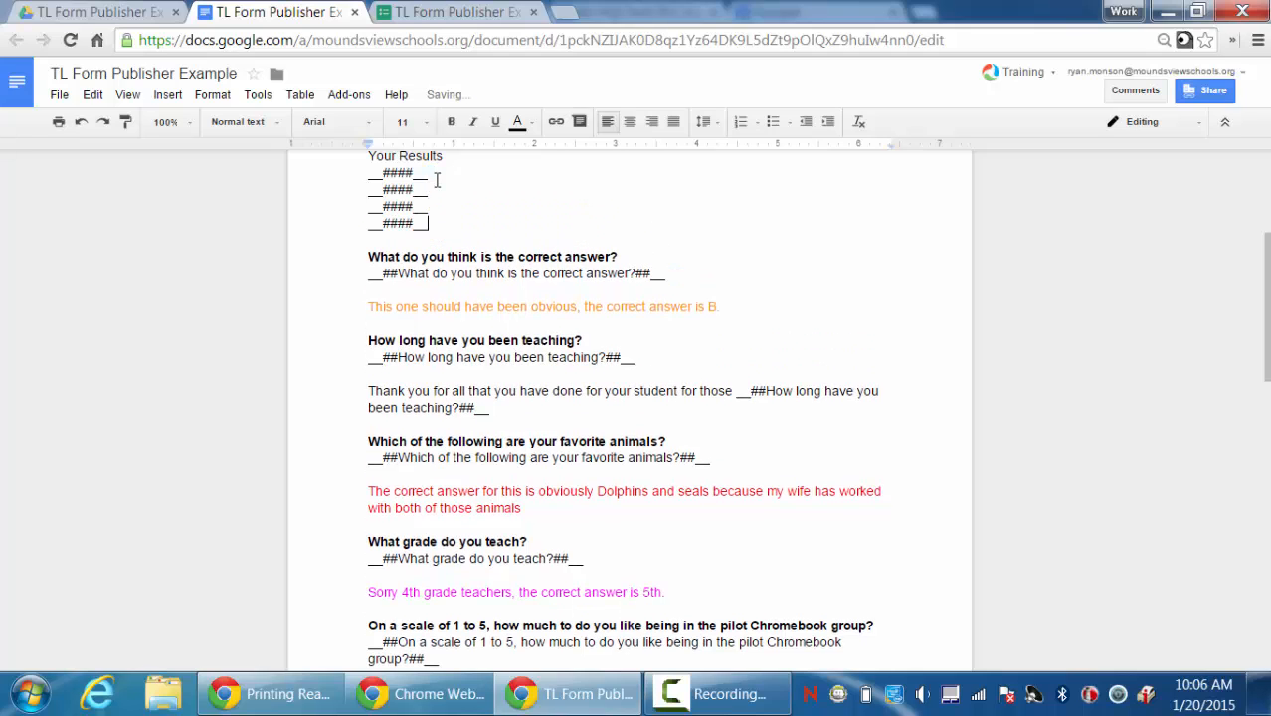
key("Return")
key("ctrl+v")
key("Return")
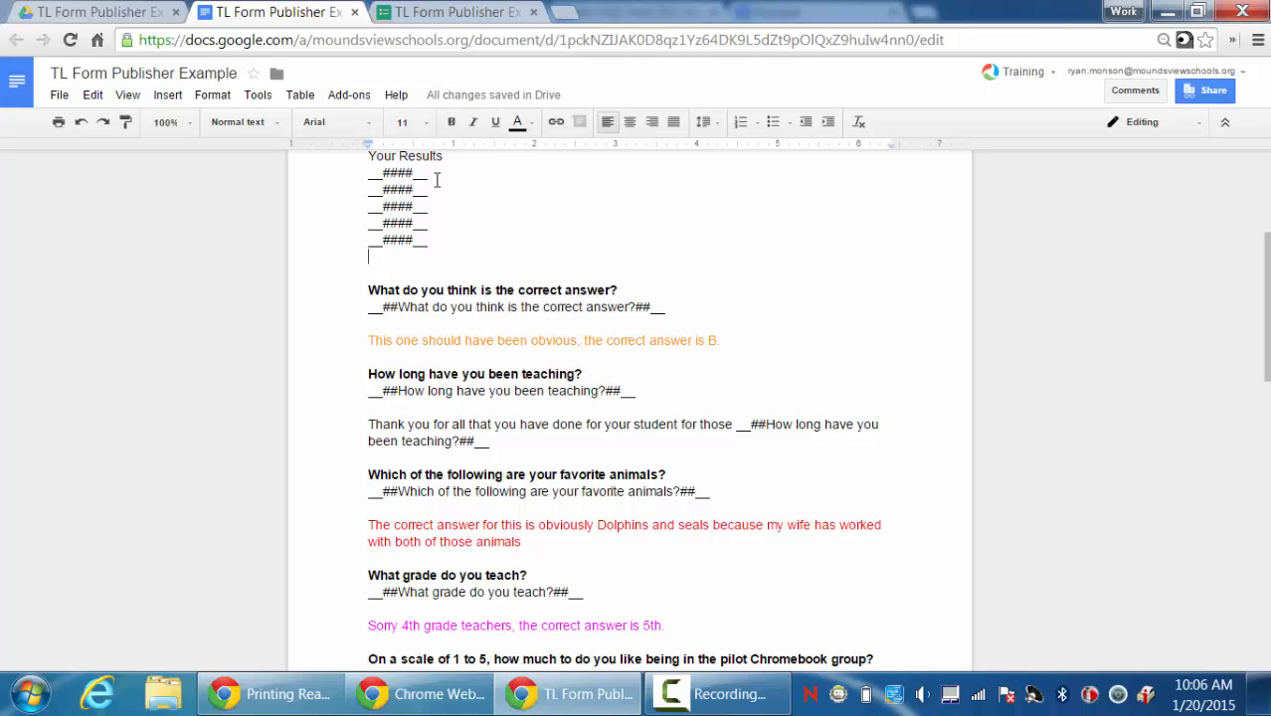
Delete the practice placeholder lines, leaving one empty line under Your Results.
left_click_drag(431, 243, 355, 175)
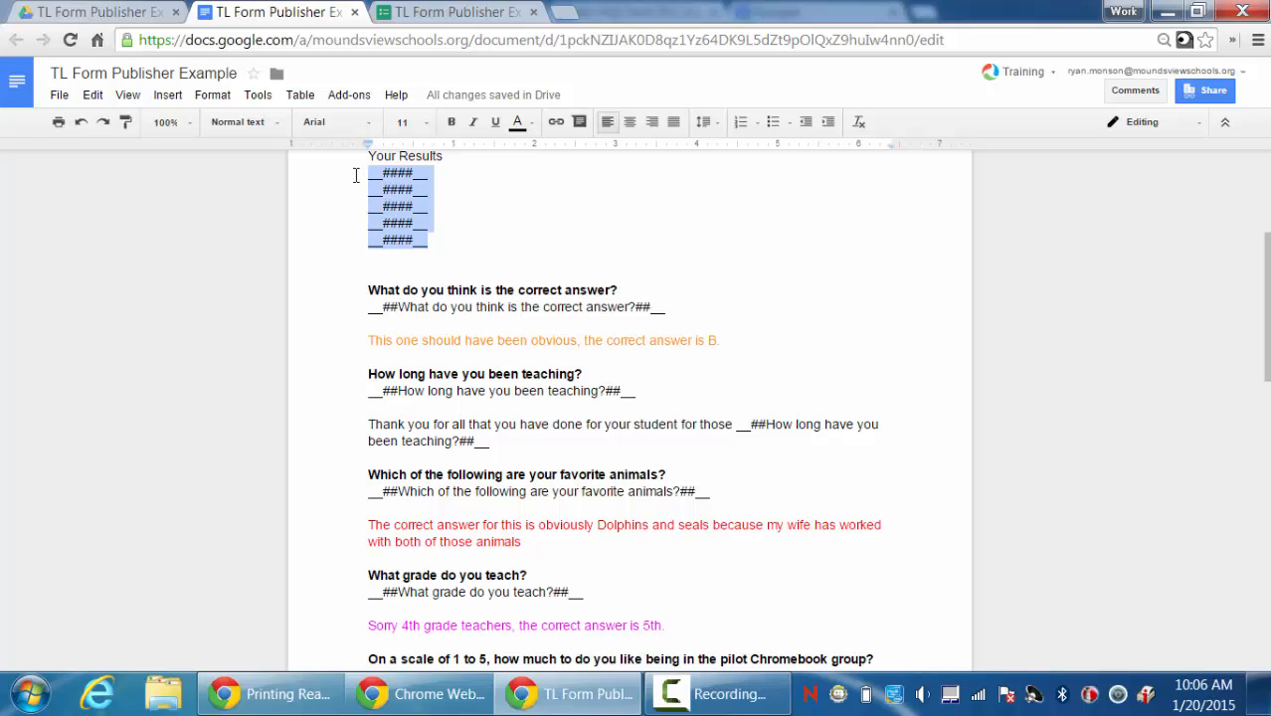
key("BackSpace")
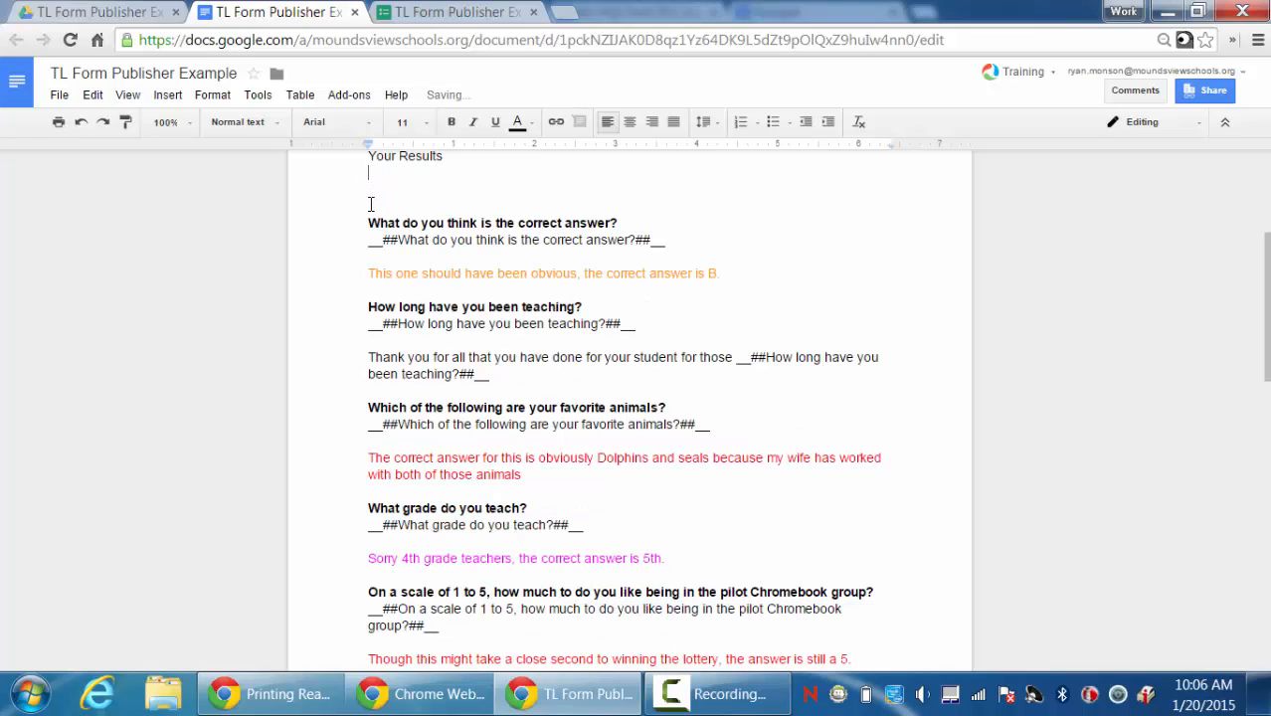
key("BackSpace")
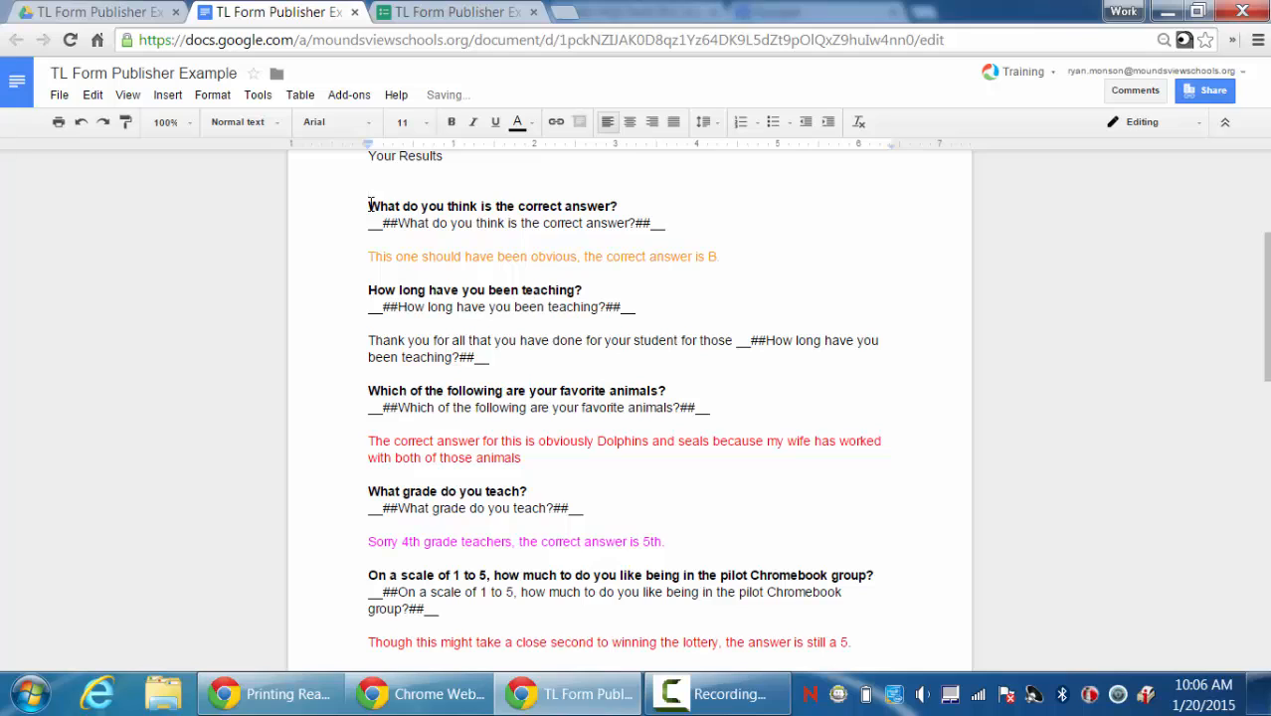
Copy the first question's title, 'What do you think is the correct answer?', from the form.
left_click(430, 20)
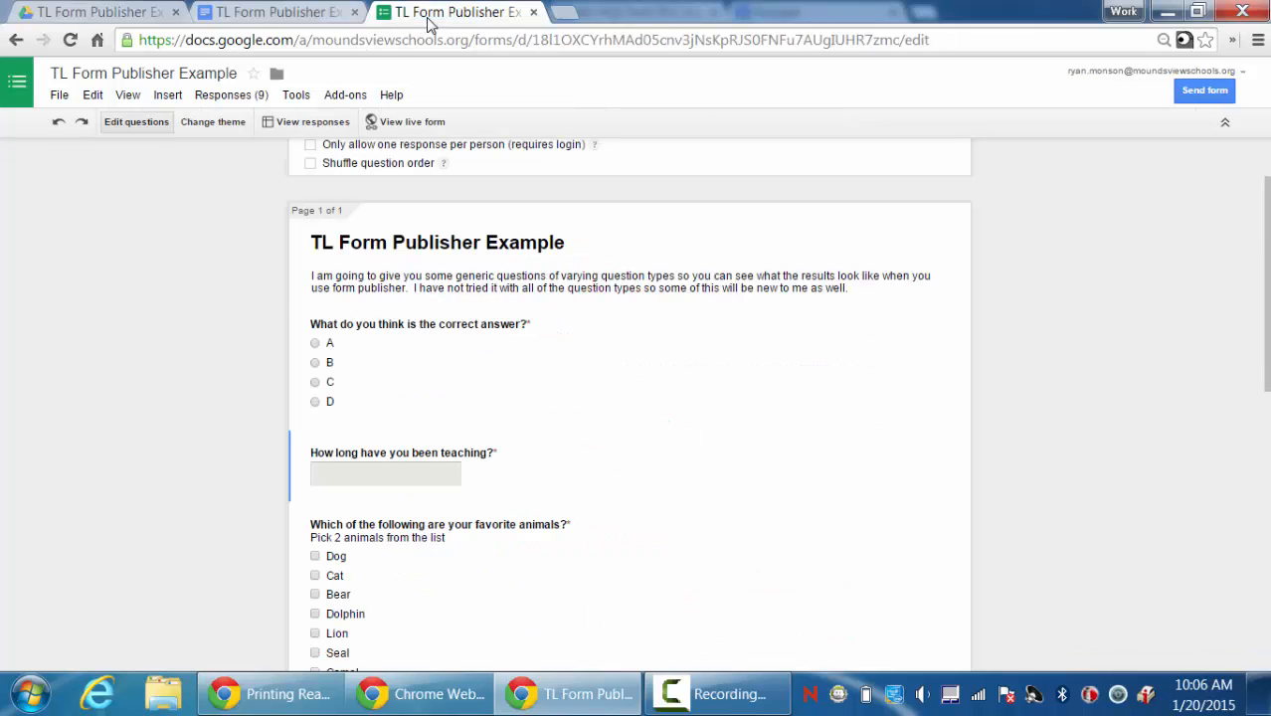
left_click(454, 328)
key("ctrl+c")
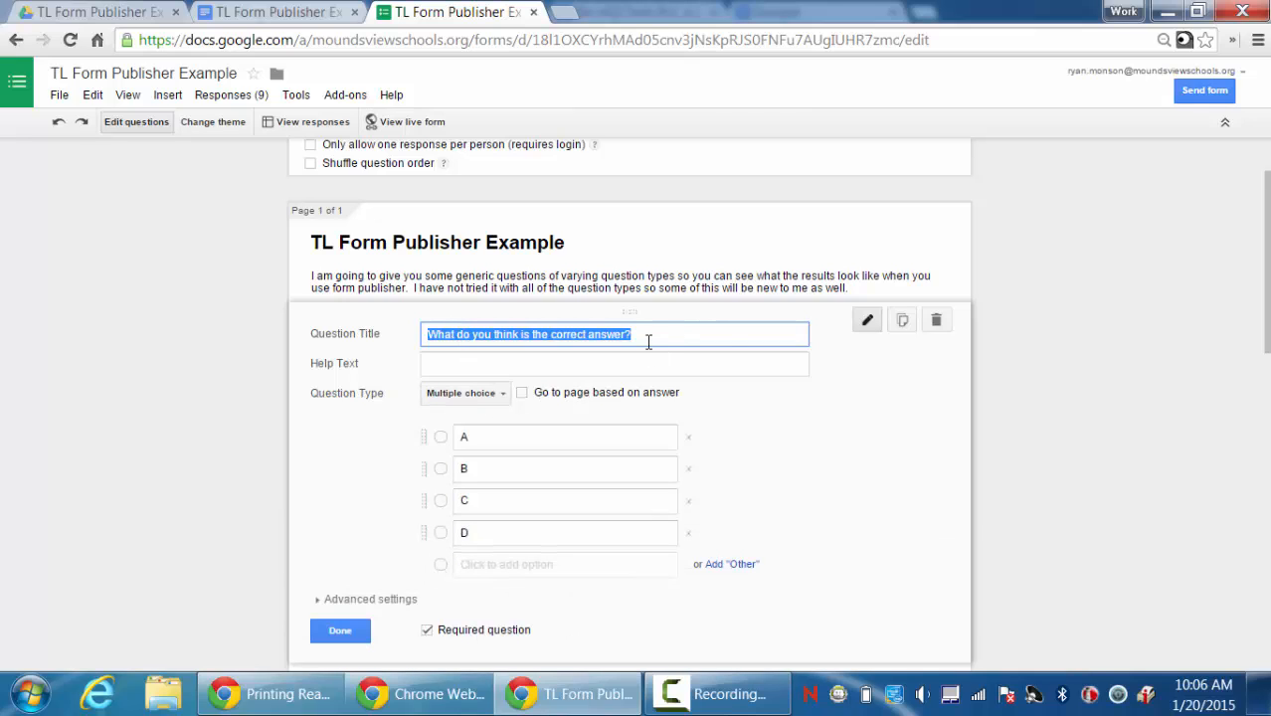
left_click(237, 18)
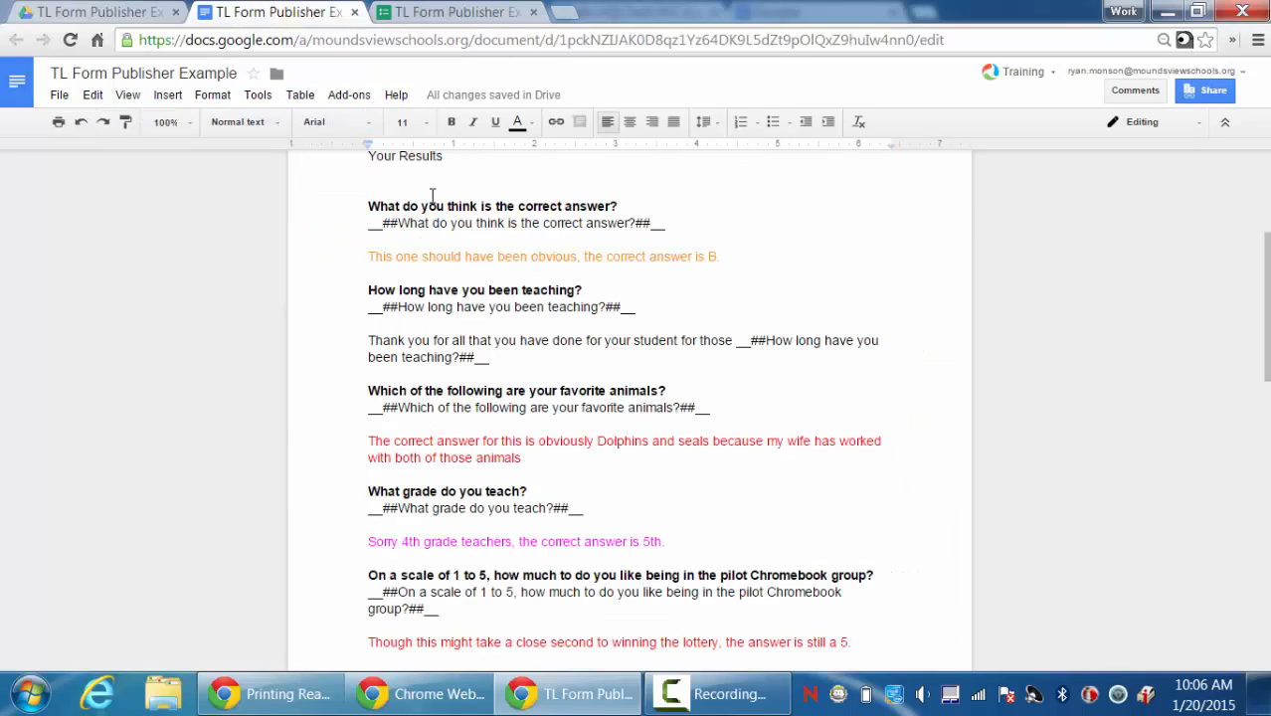
Insert __##What do you think is the correct answer?##__ under Your Results, checking it against the form.
type("__####__")
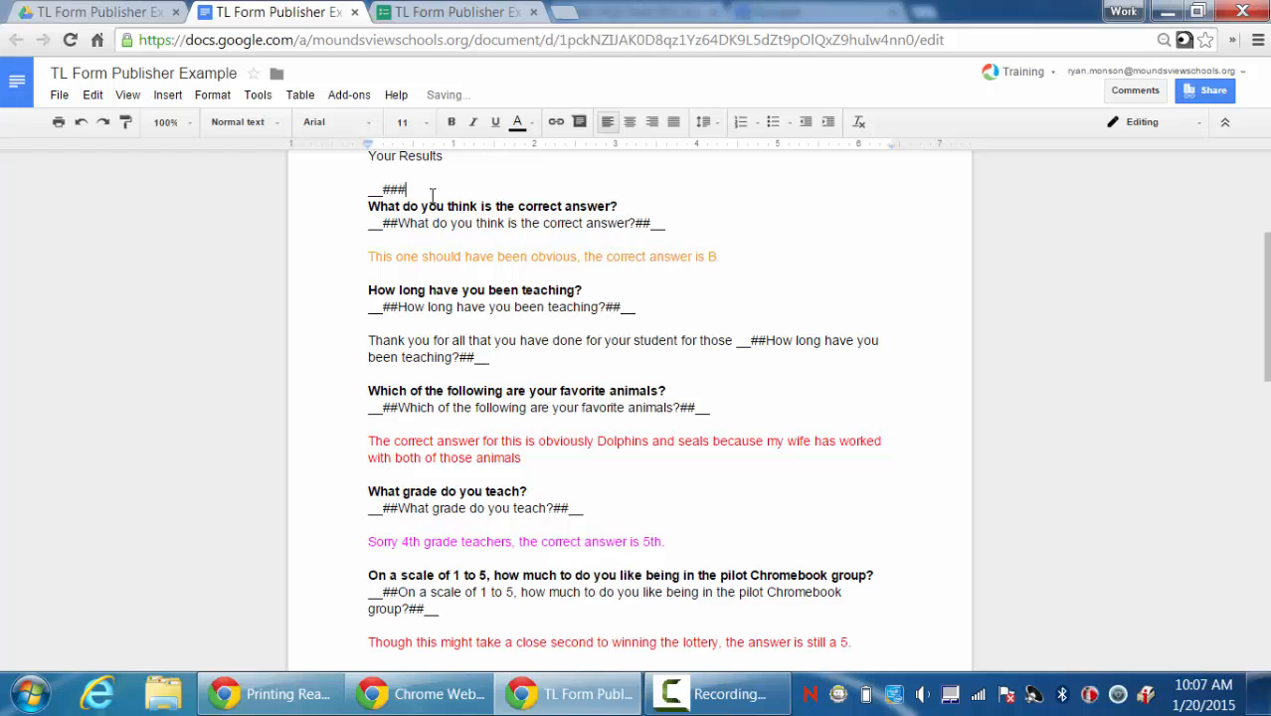
key("Left")
key("Left")
key("Left")
key("Left")
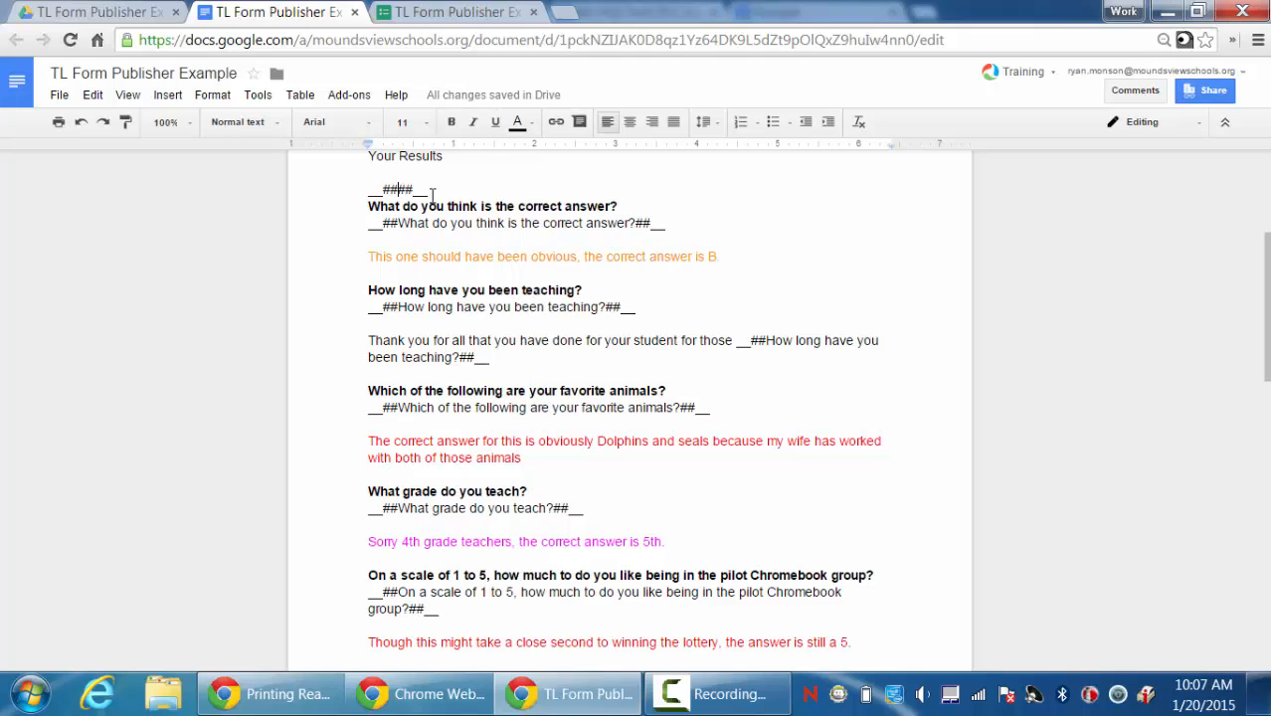
key("ctrl+v")
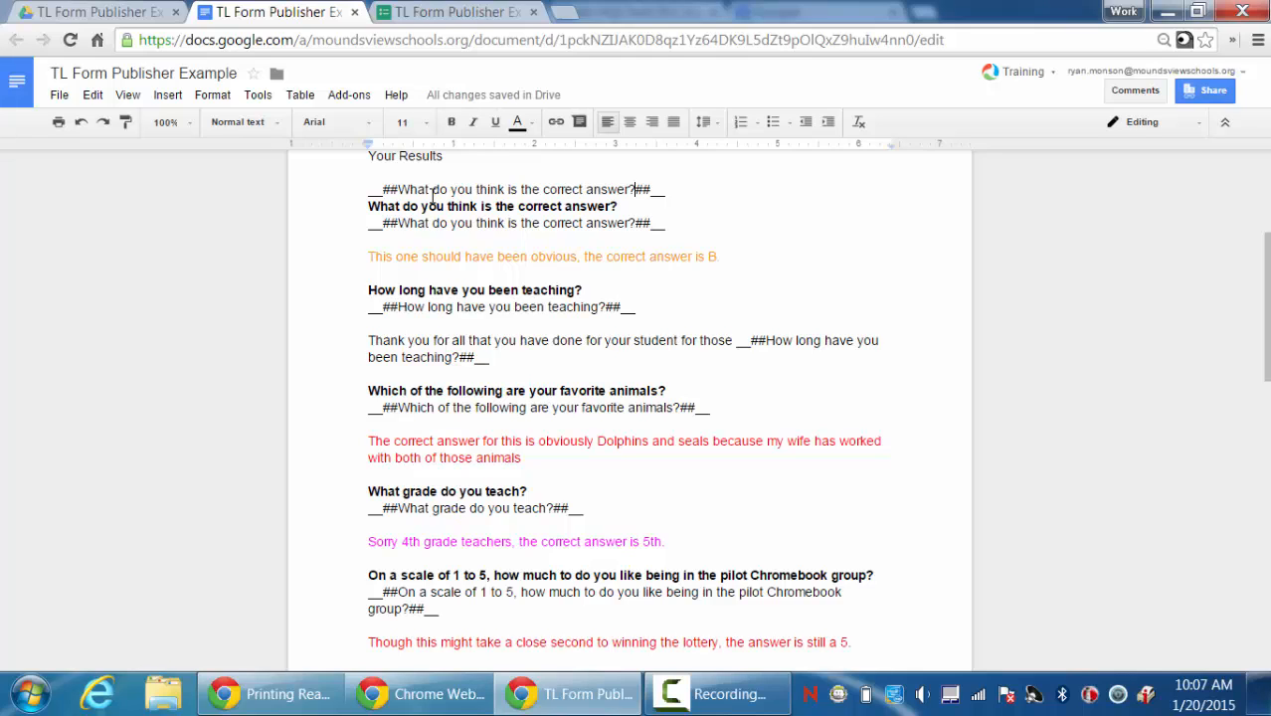
left_click(468, 12)
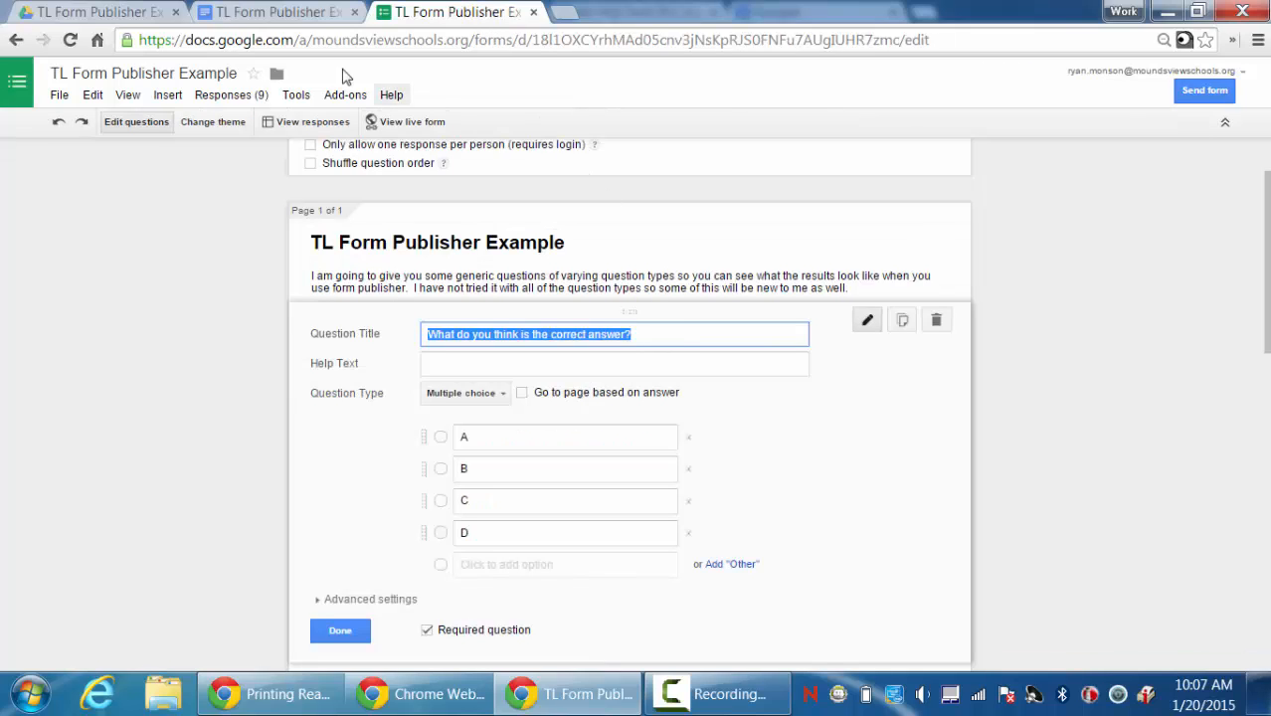
left_click(286, 15)
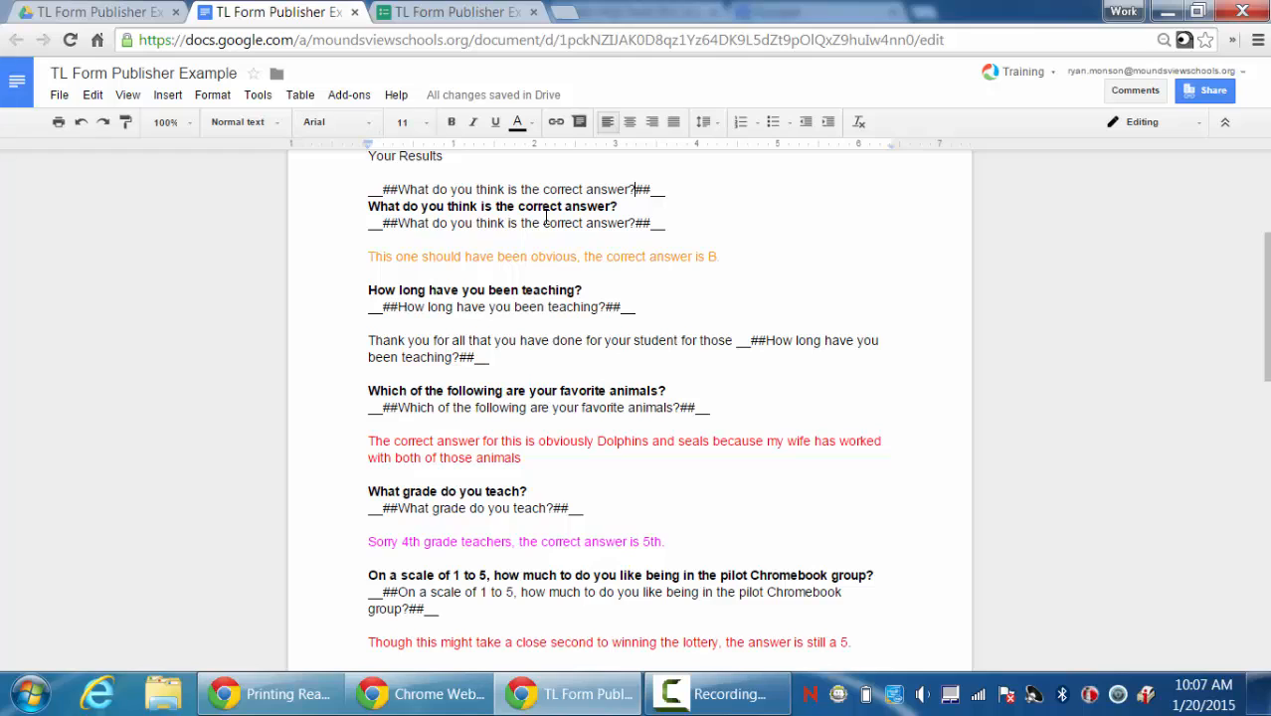
Delete the duplicate __##What do you think is the correct answer?##__ line above its question.
left_click_drag(665, 190, 372, 176)
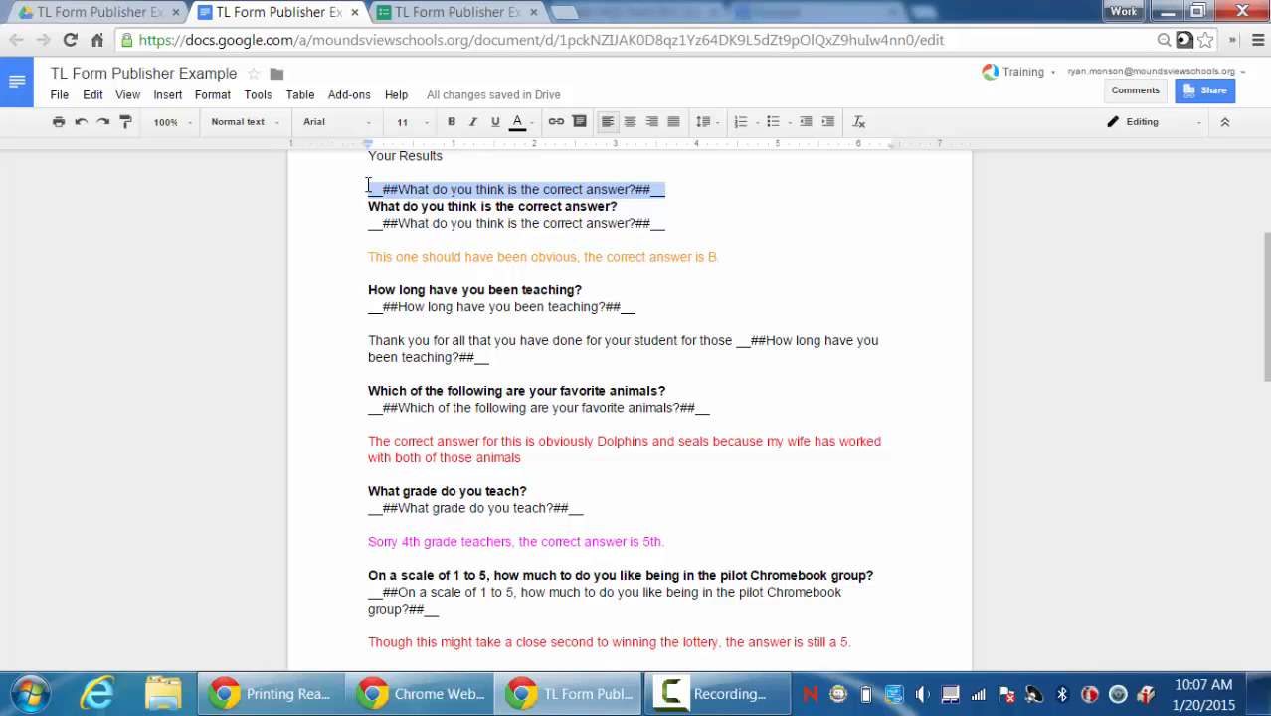
key("BackSpace")
key("BackSpace")
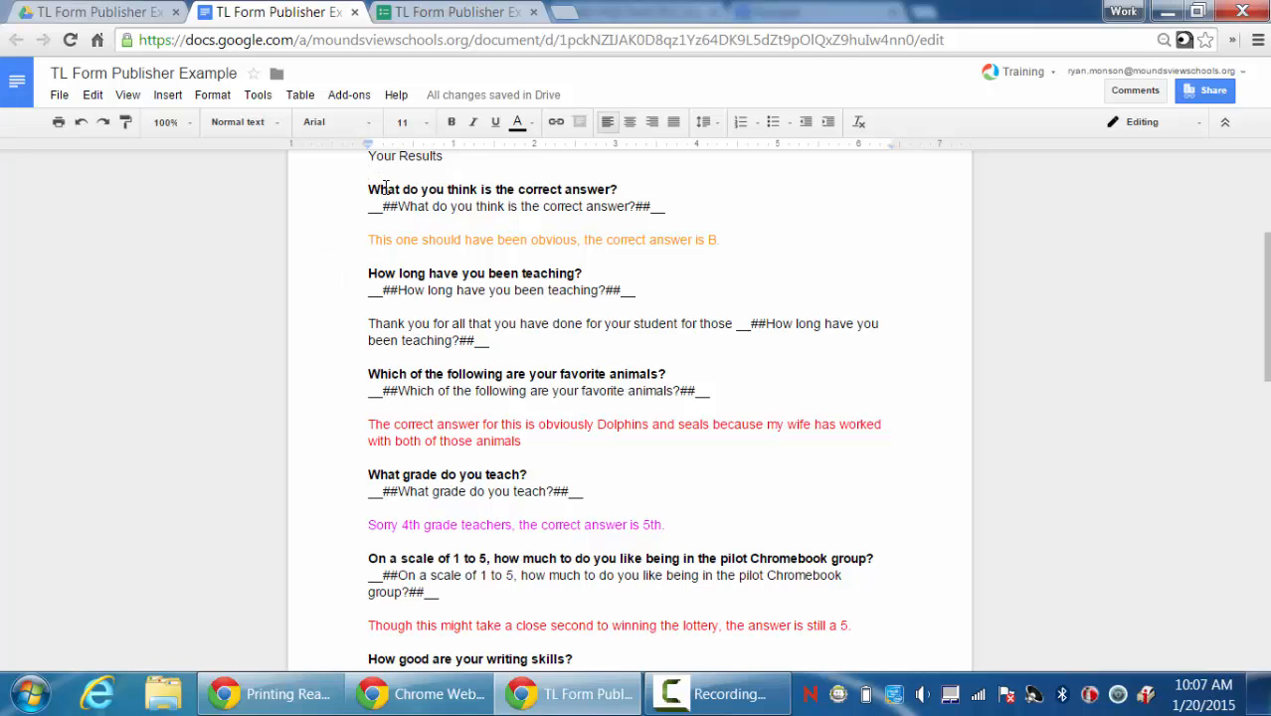
Finish editing the first question in the form and show the Add-ons list.
left_click(459, 20)
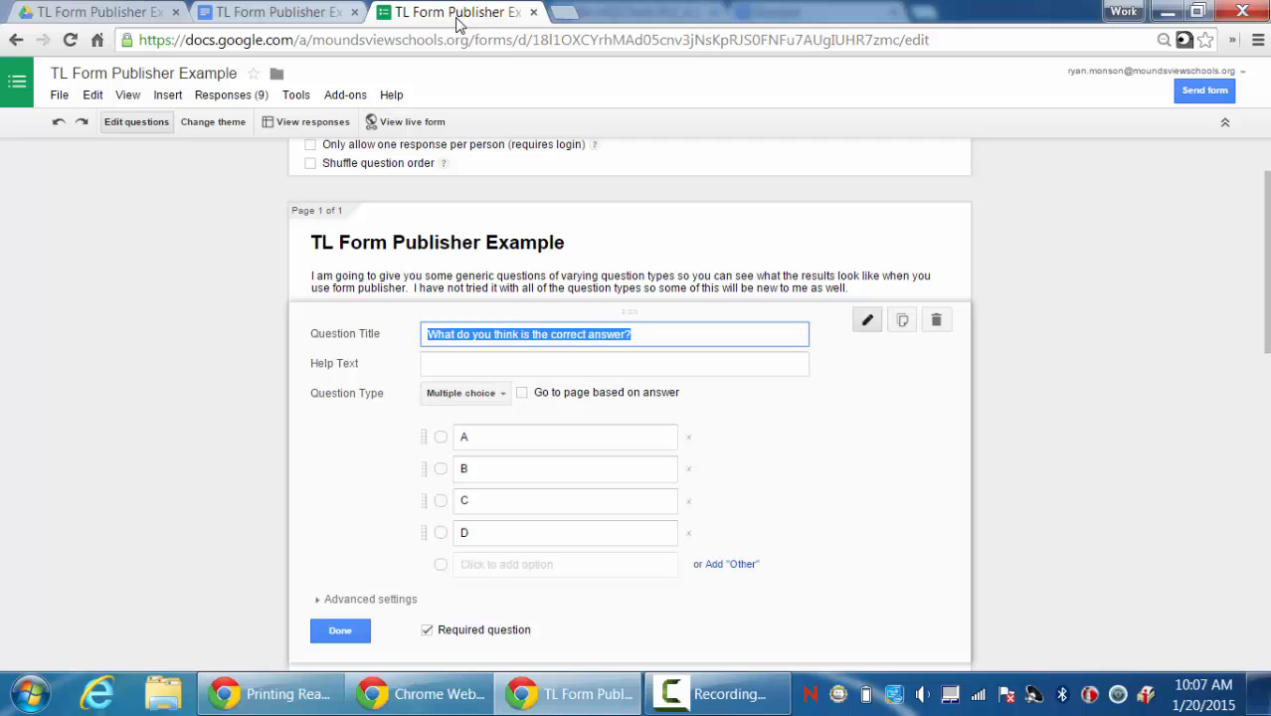
left_click(337, 630)
left_click(235, 14)
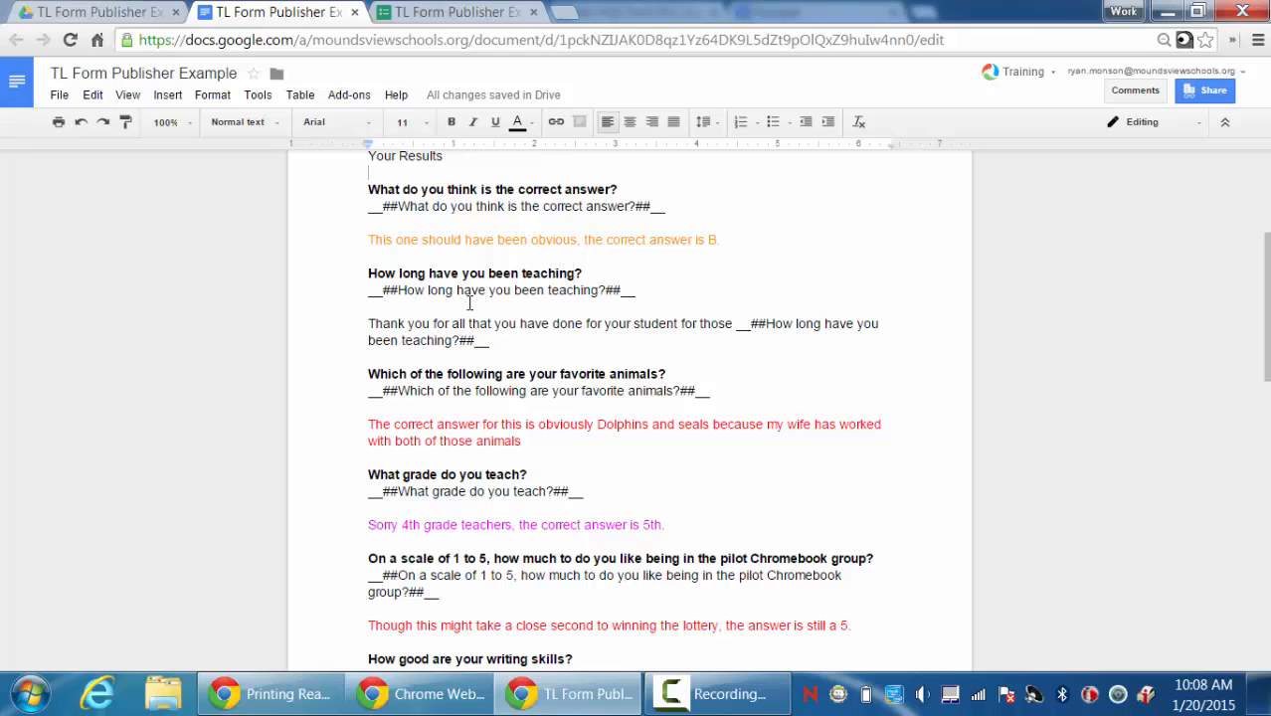
left_click(460, 13)
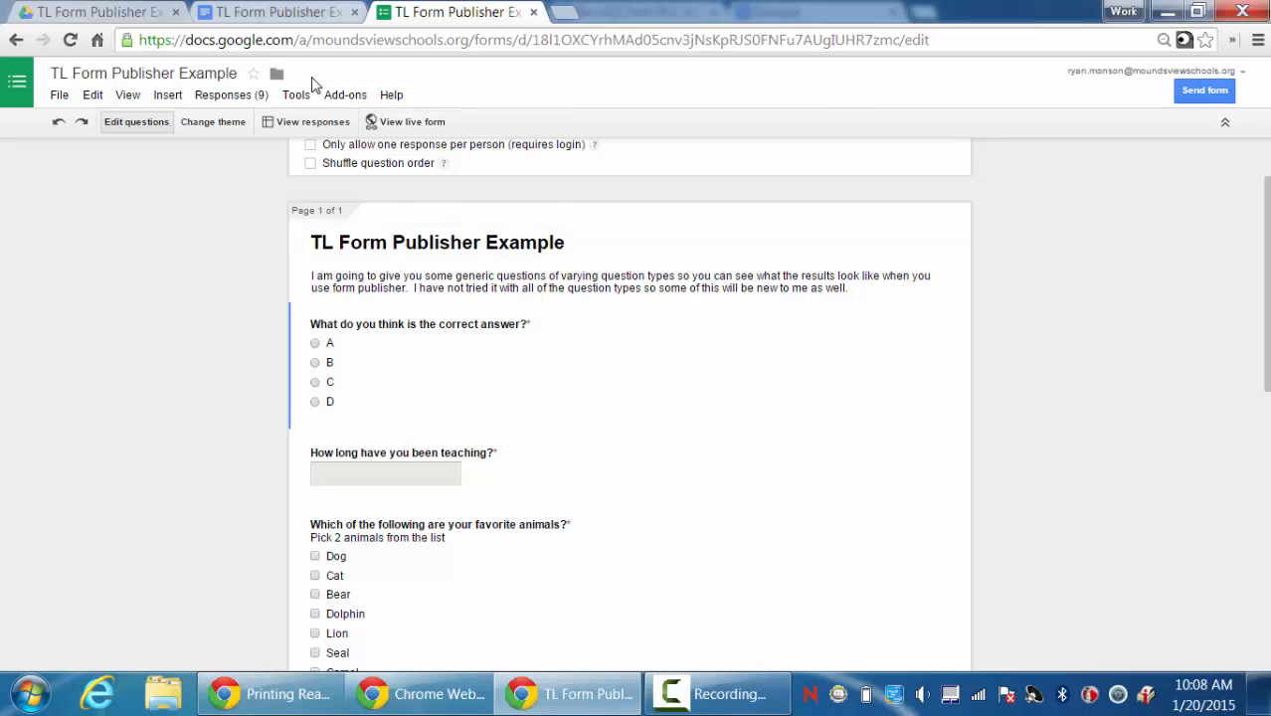
left_click(342, 95)
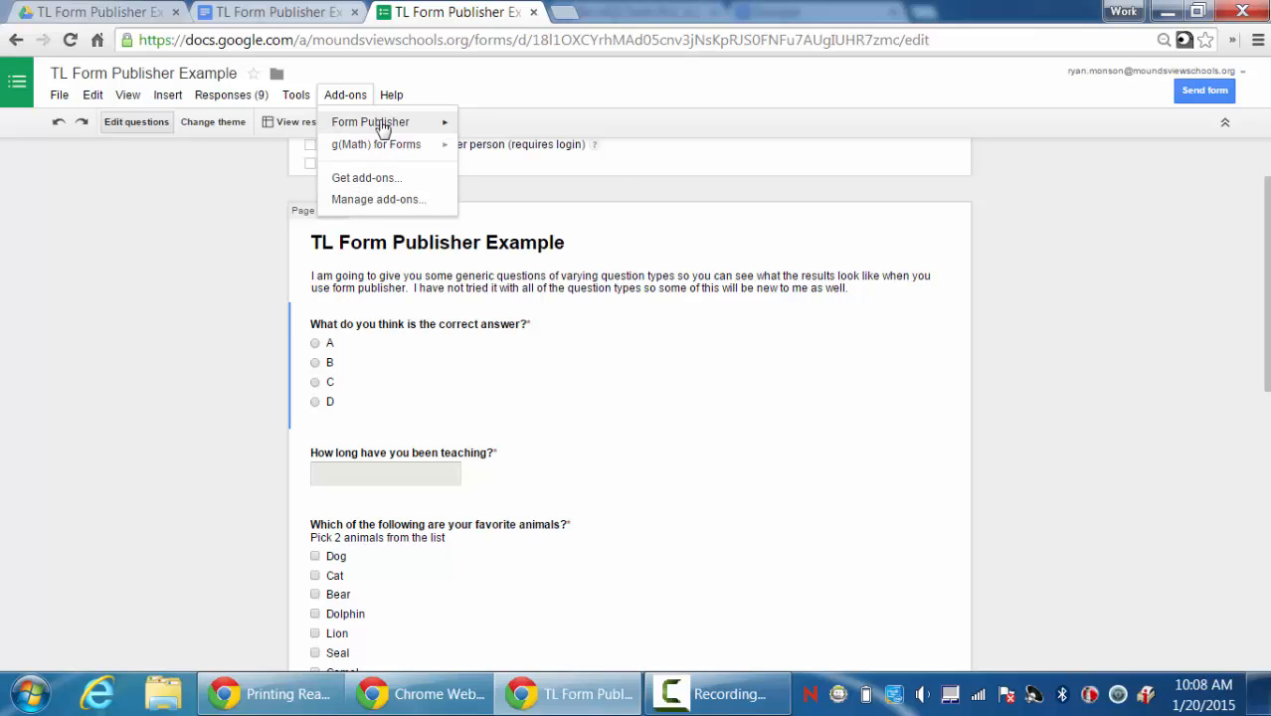
Open Form Publisher's Configure setup, comparing it with the template document.
mouse_move(386, 127)
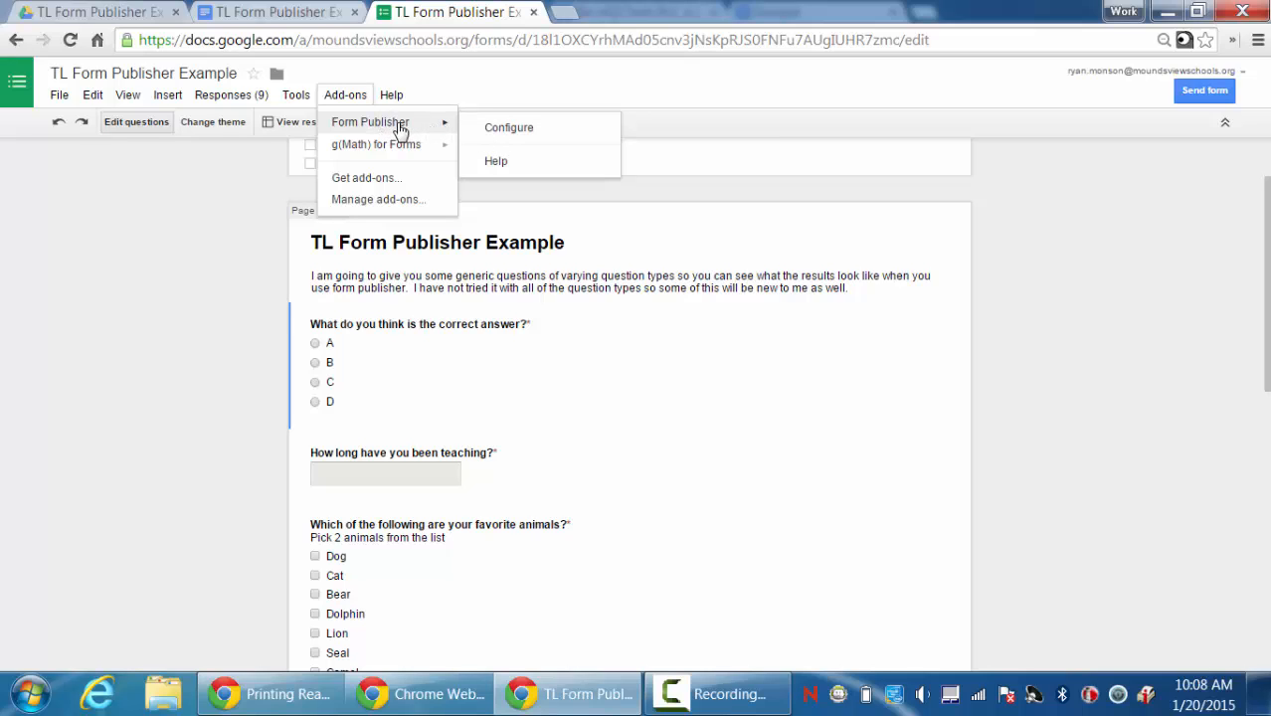
left_click(507, 129)
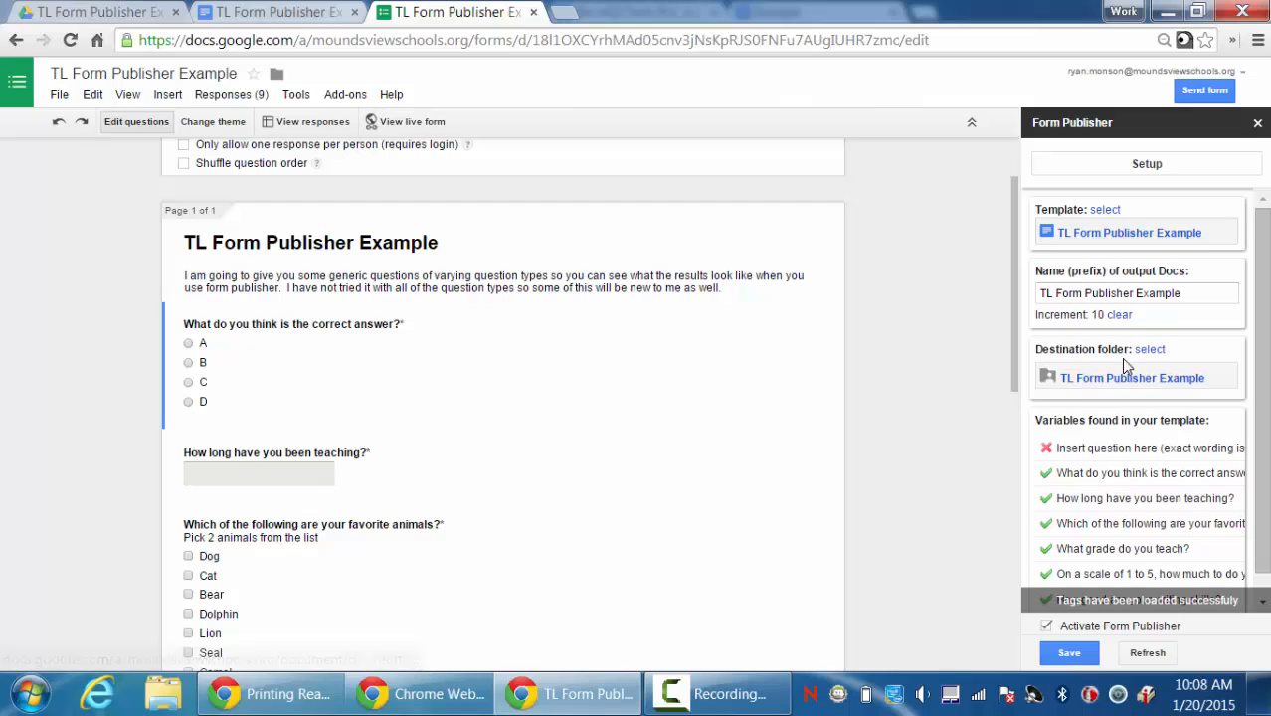
left_click(264, 20)
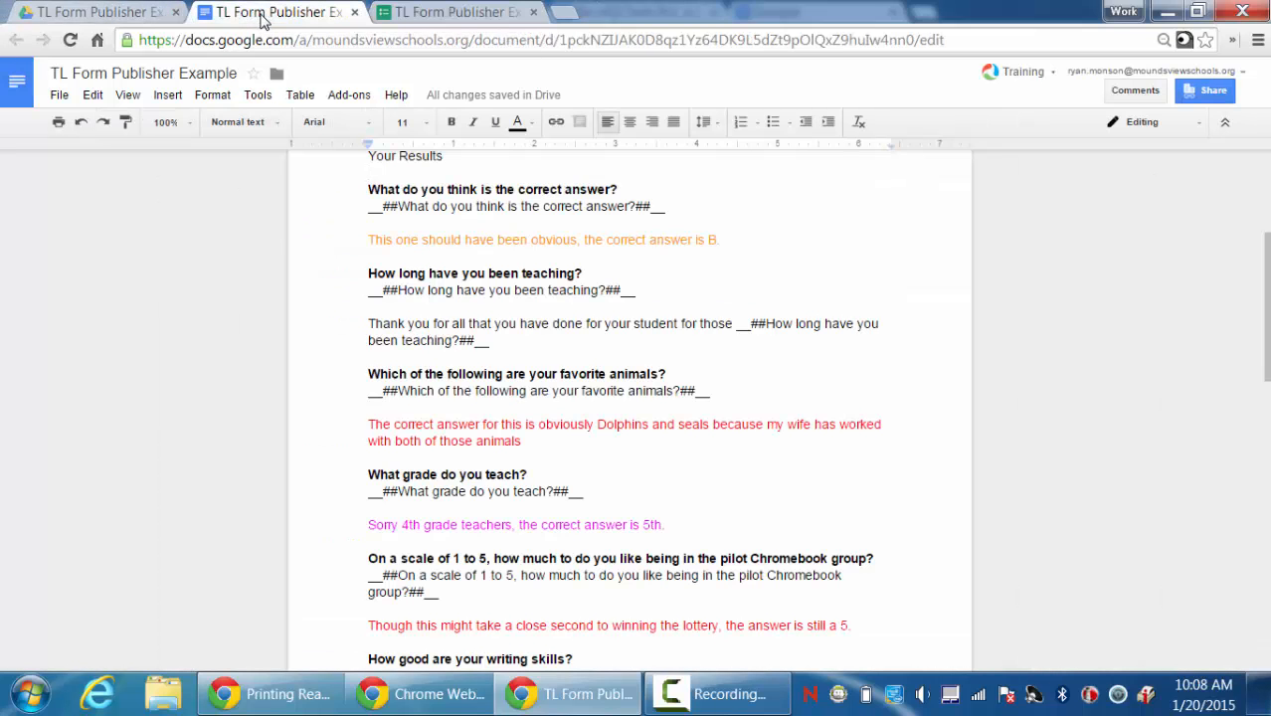
left_click(403, 14)
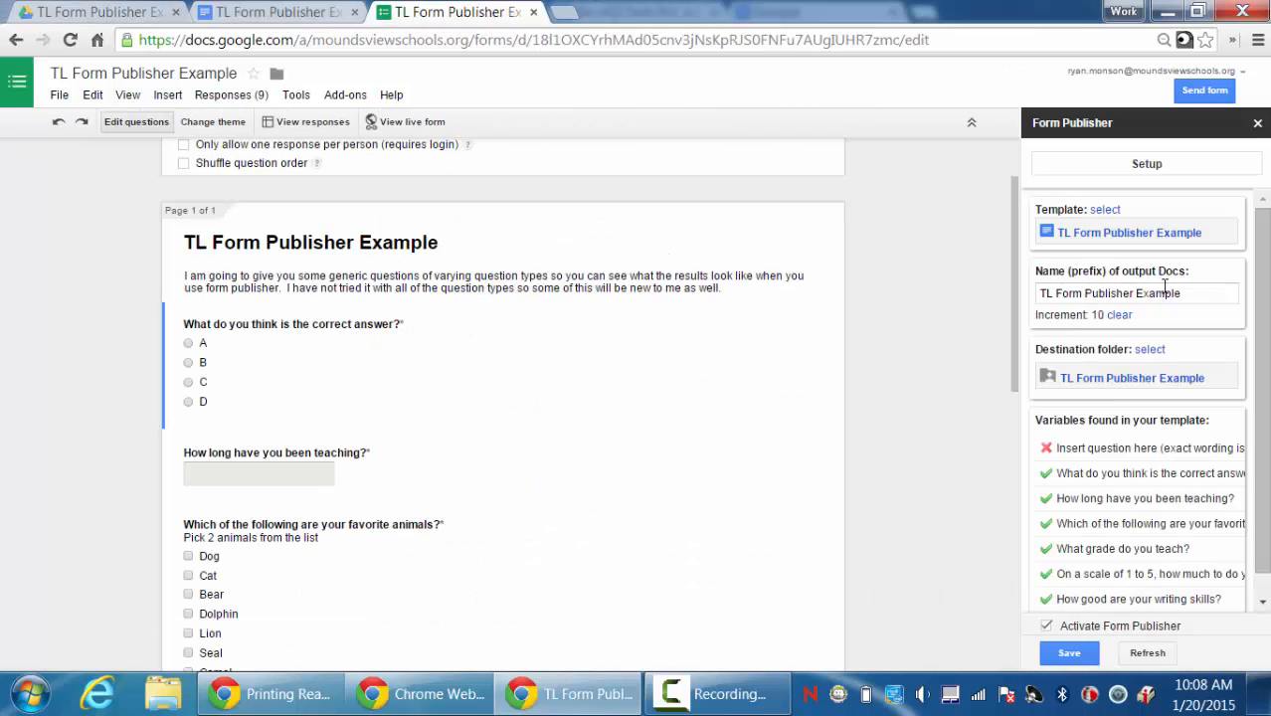
left_click(1104, 212)
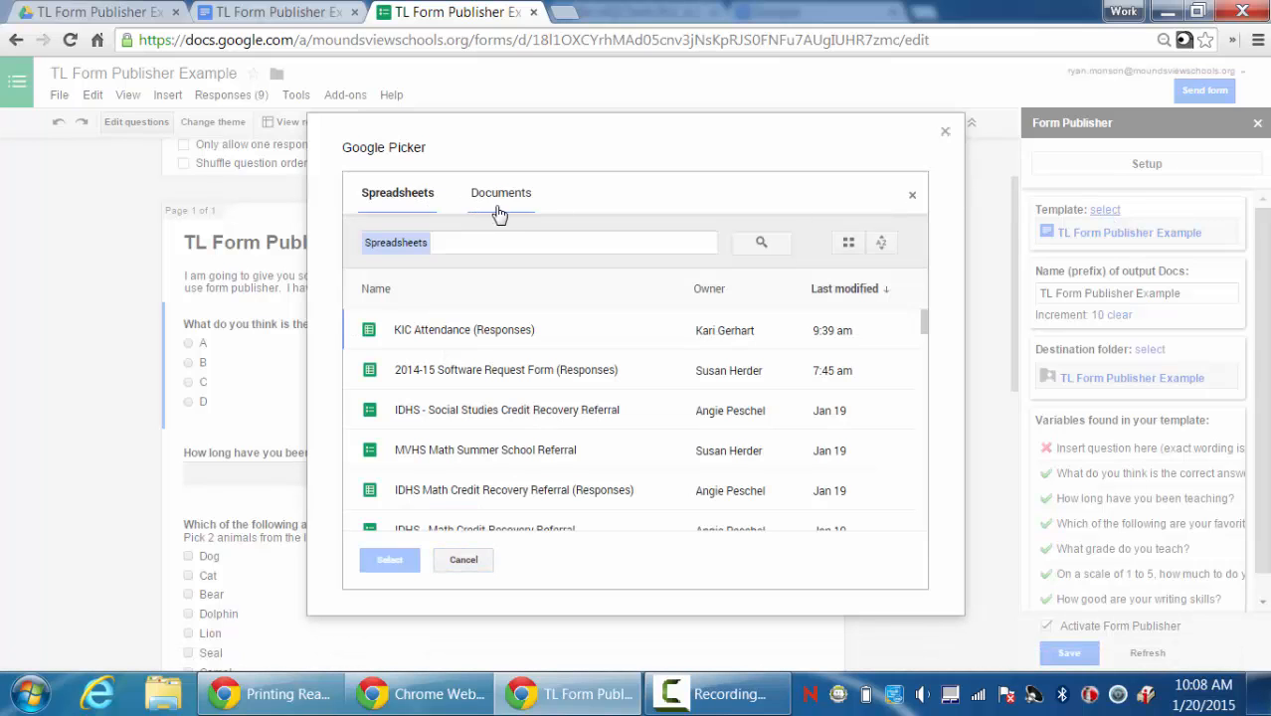
left_click(500, 196)
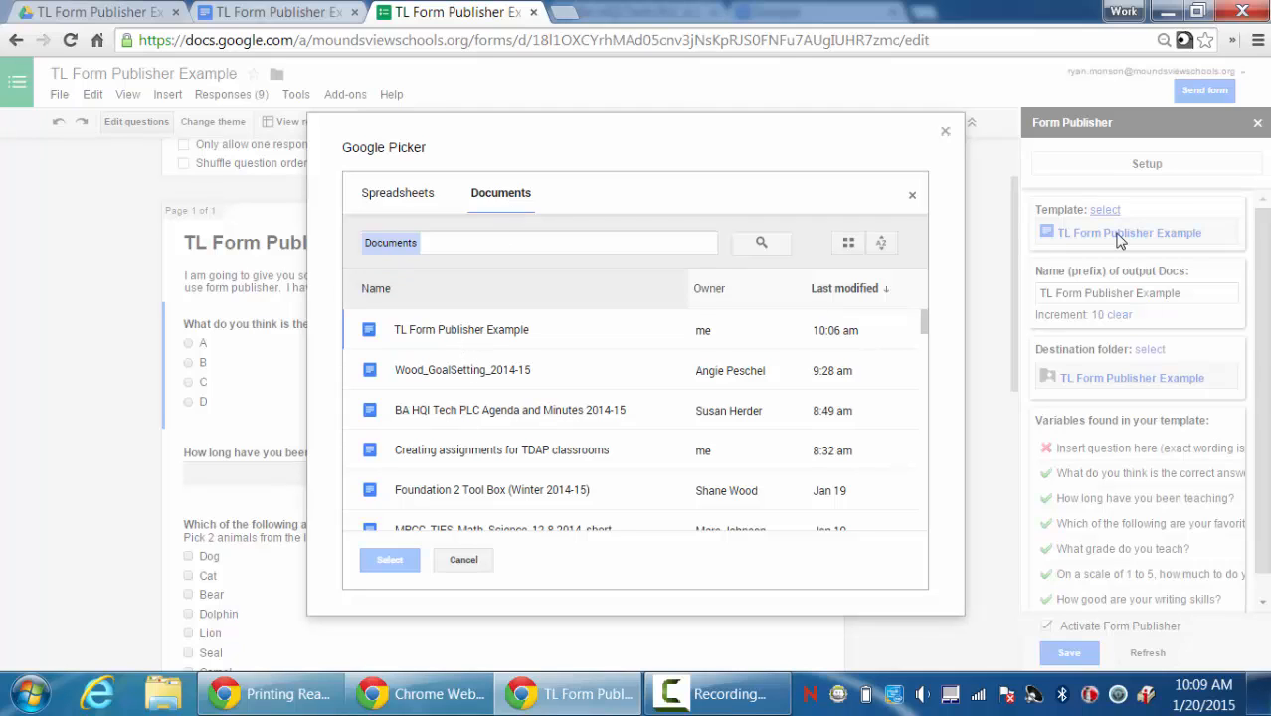
left_click(945, 131)
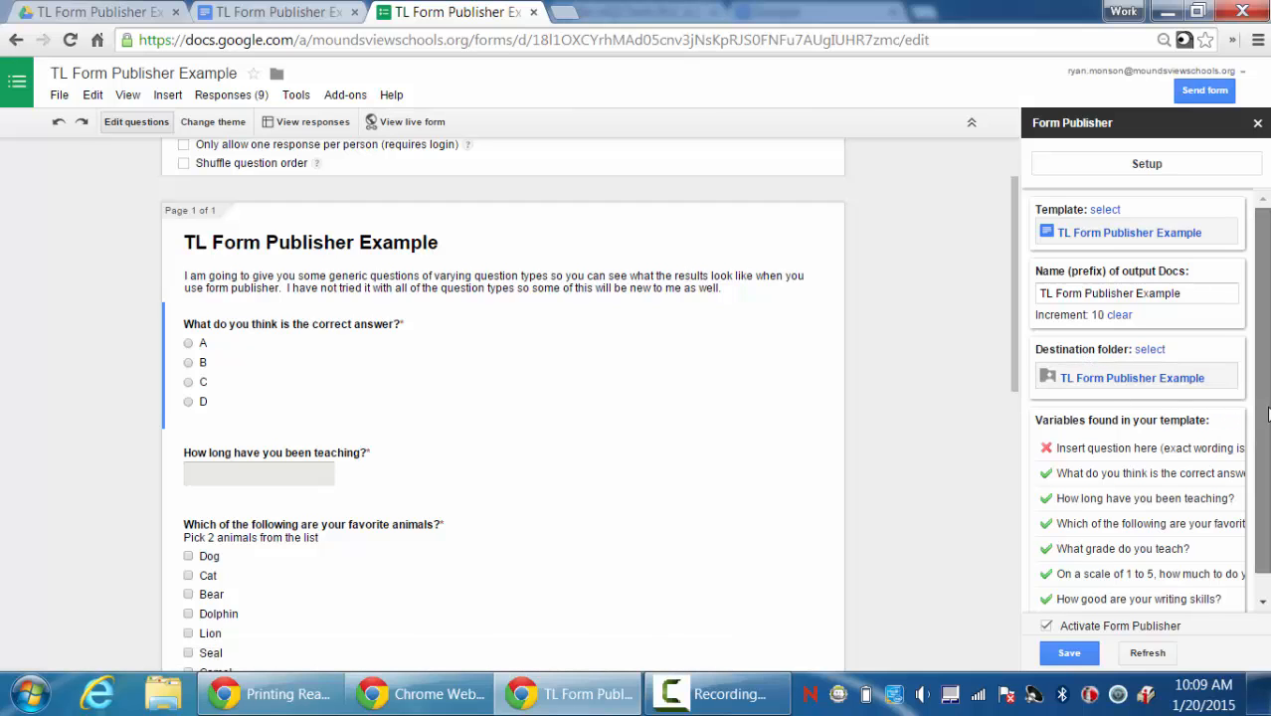
Return to the results template and scroll up to its Form Publisher Demonstration title.
scroll(1268, 416, "down", 1)
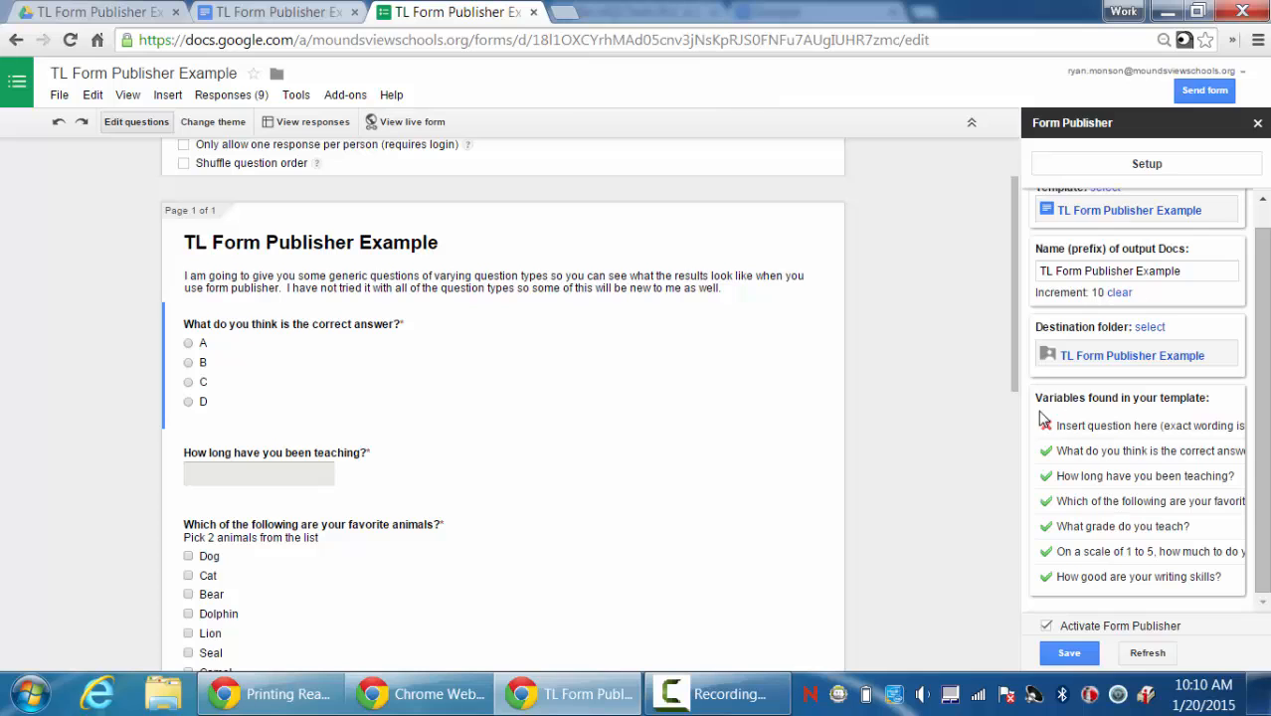
left_click(314, 20)
scroll(794, 431, "up", 2)
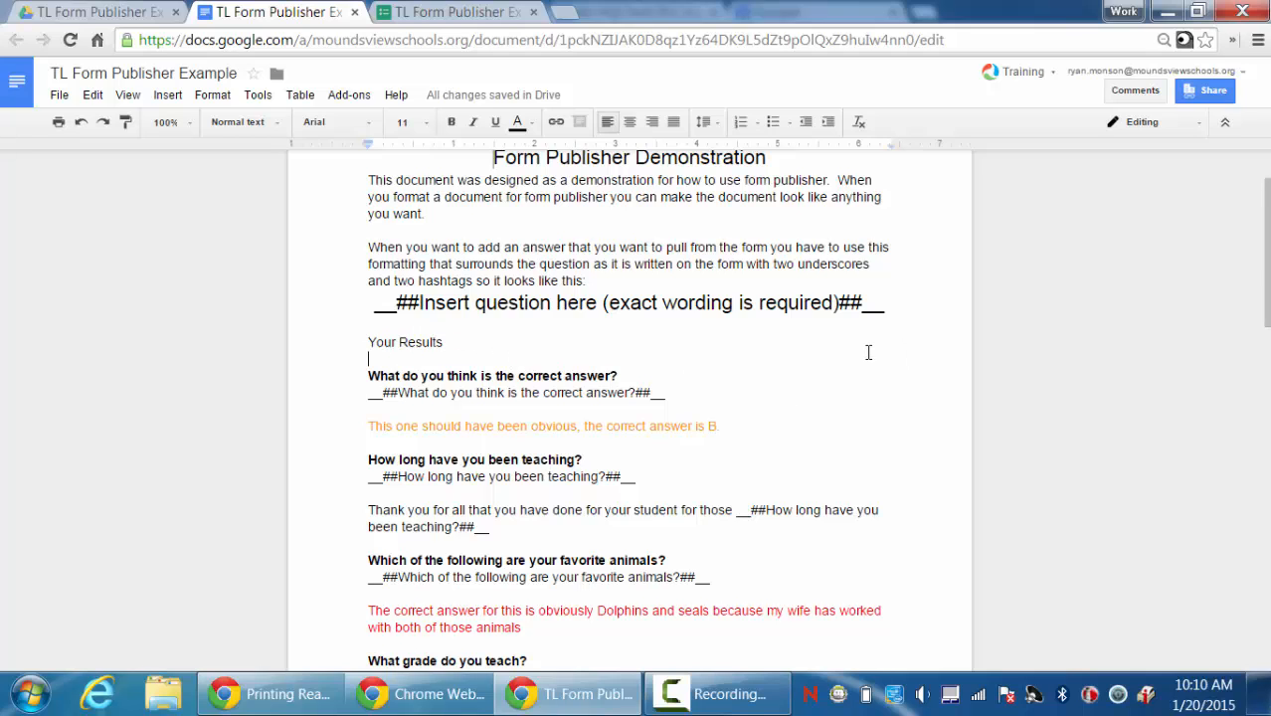
Save the Form Publisher settings on the form and close its sidebar.
scroll(868, 350, "up", 1)
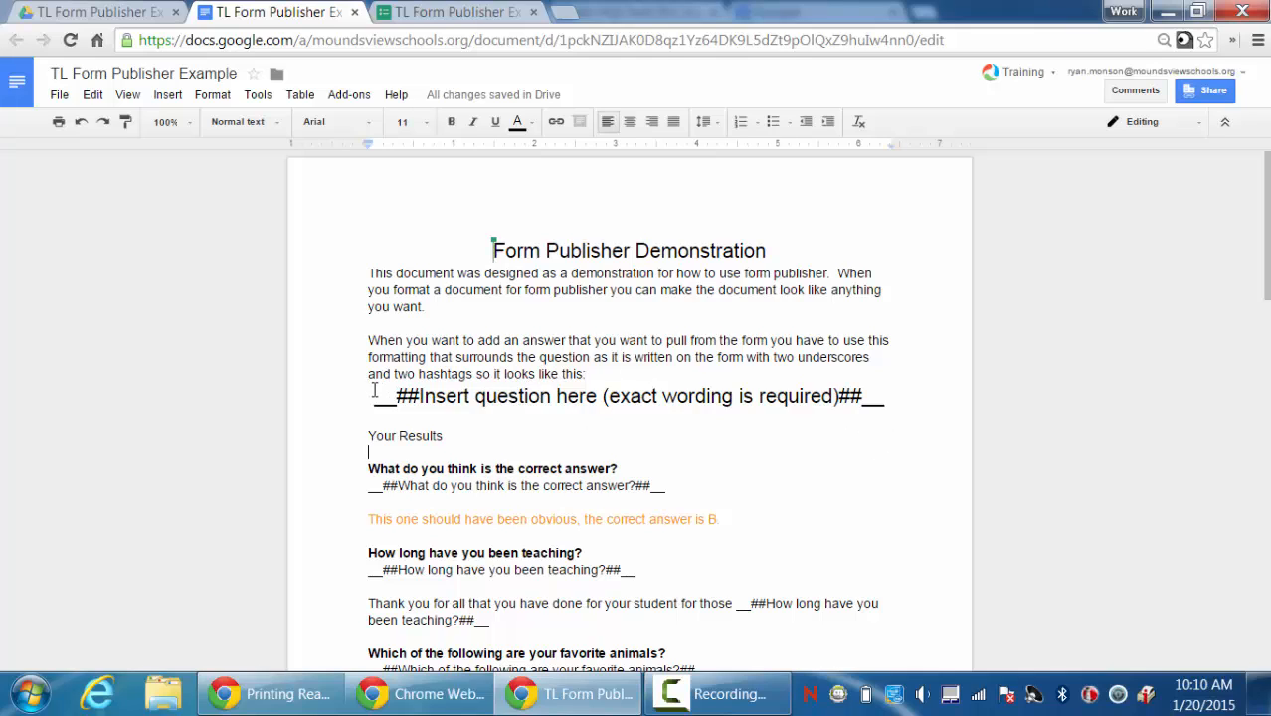
left_click(443, 12)
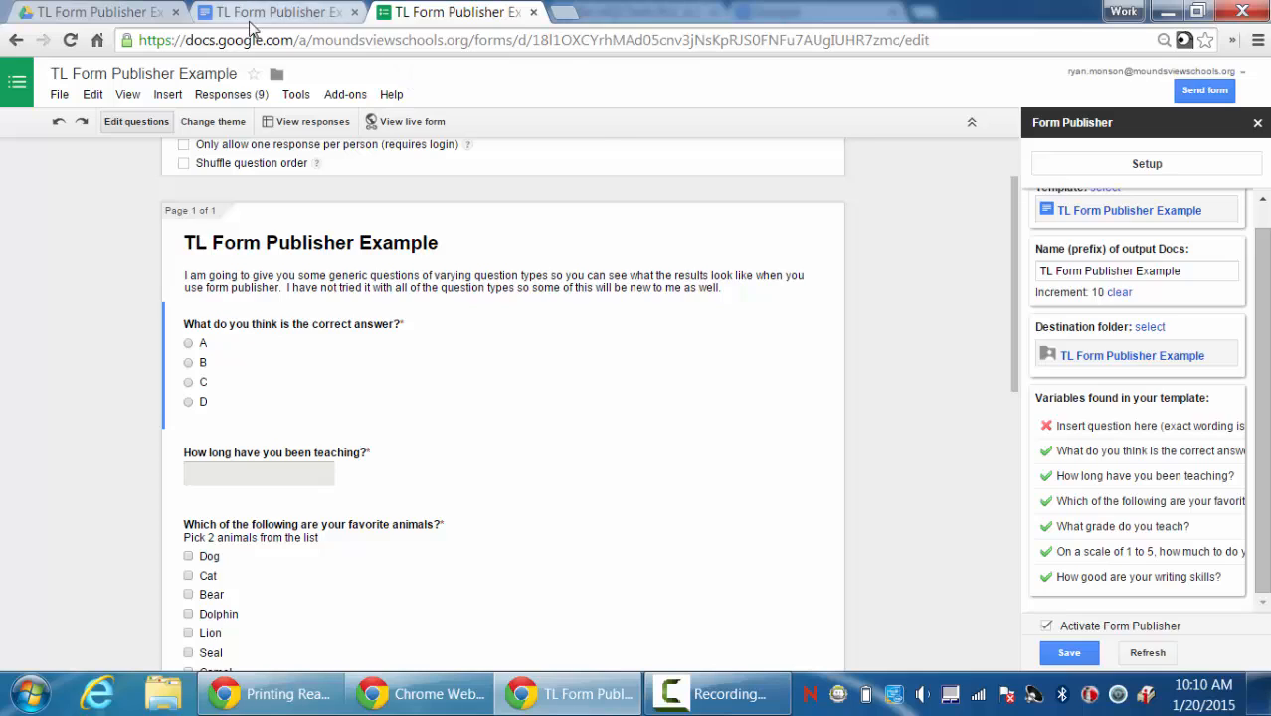
left_click(268, 11)
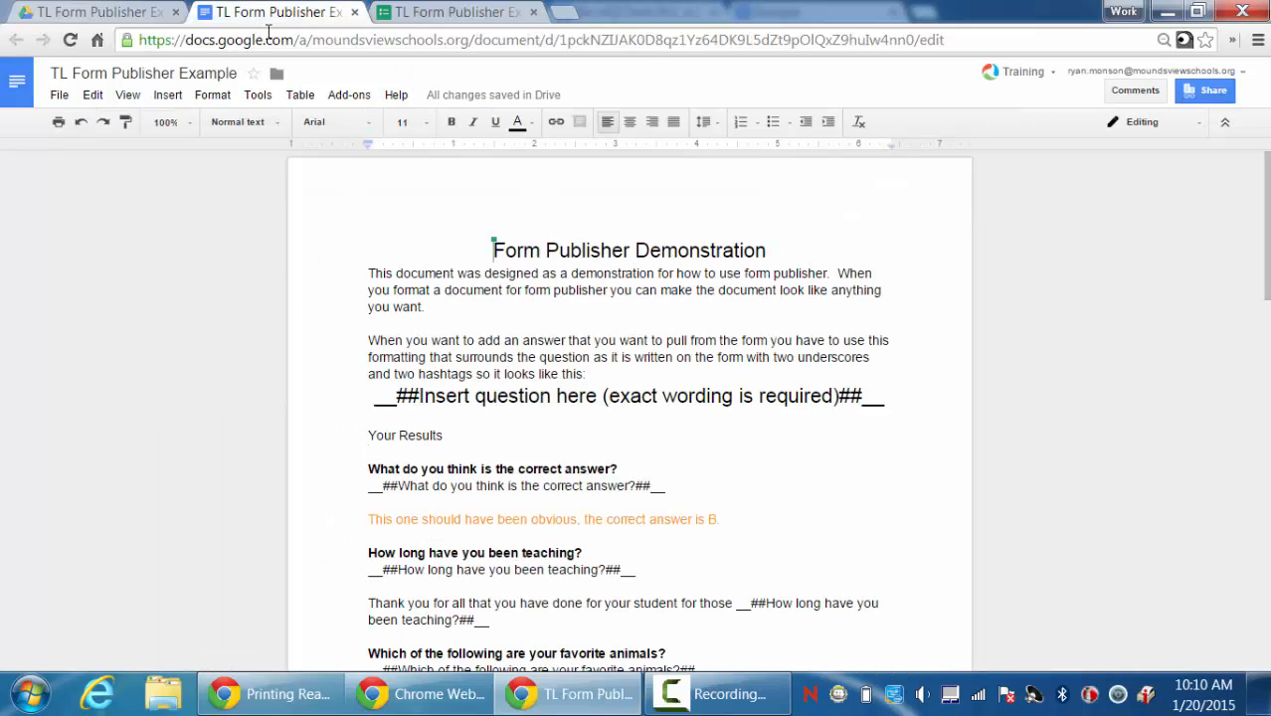
left_click(421, 14)
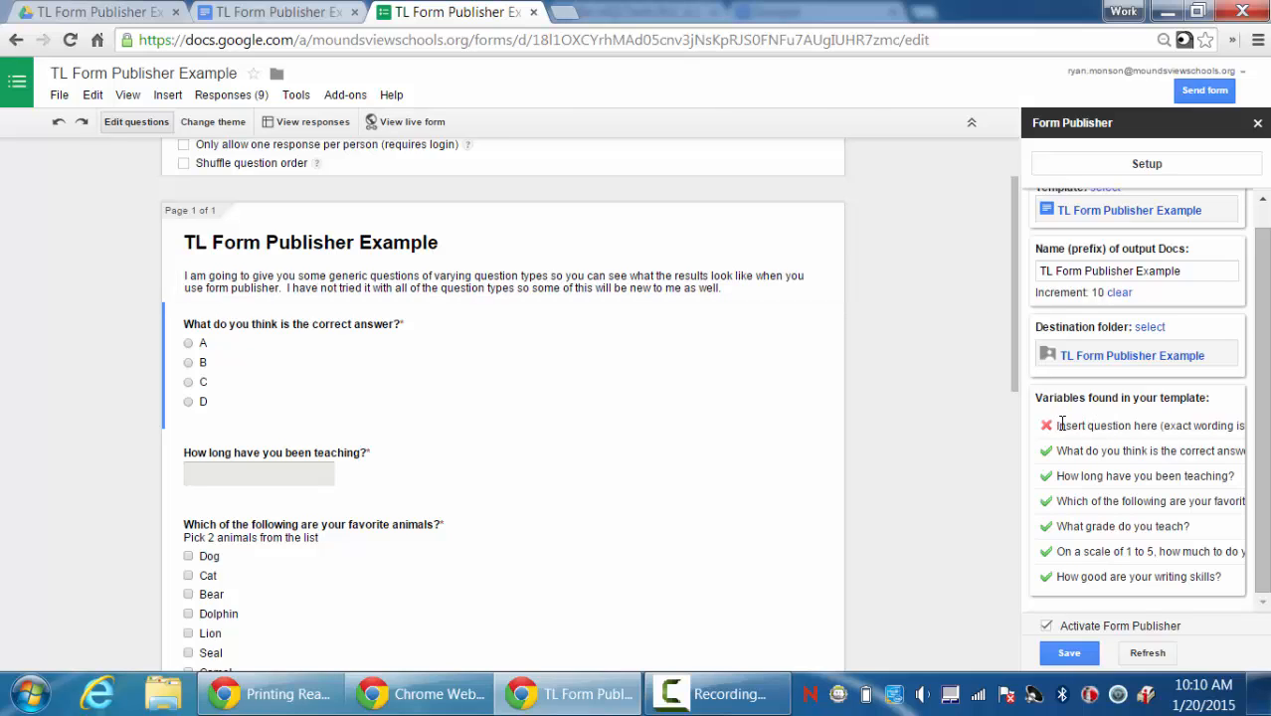
left_click(1070, 655)
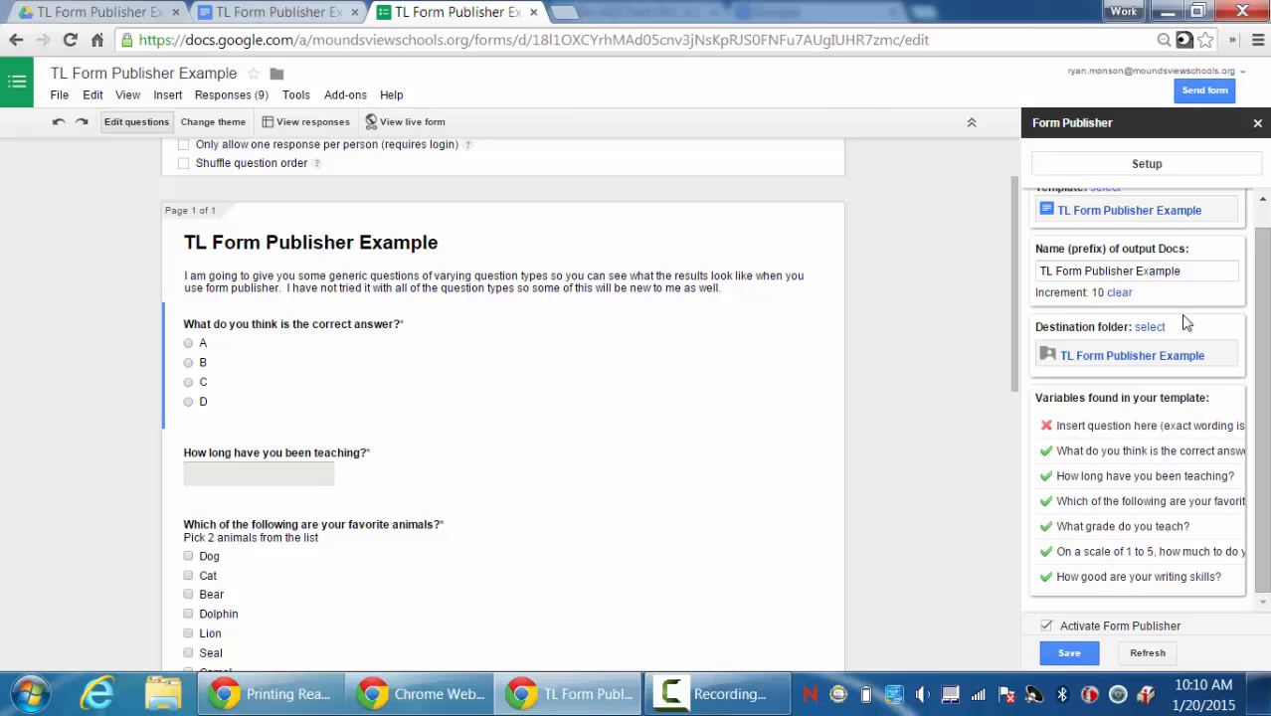
left_click(1258, 126)
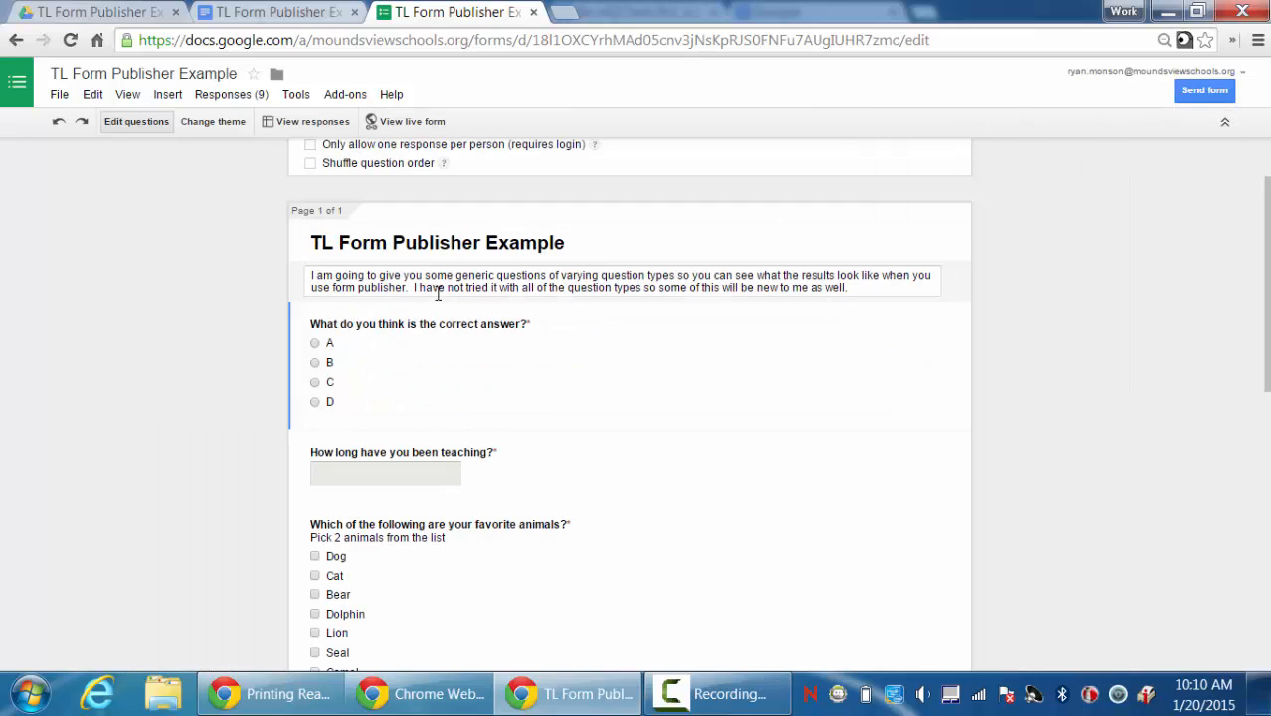
Open TL Form Publisher Example 2 from the Drive folder to view its merged answers.
left_click(84, 14)
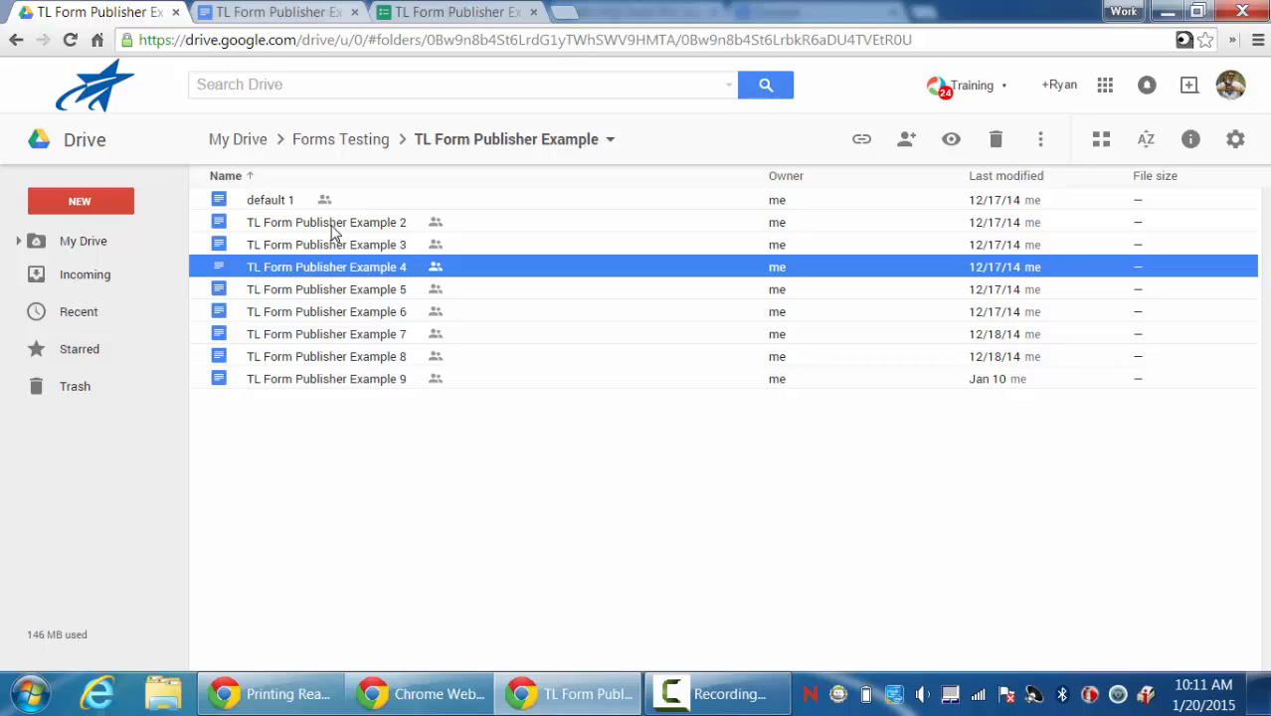
double_click(333, 228)
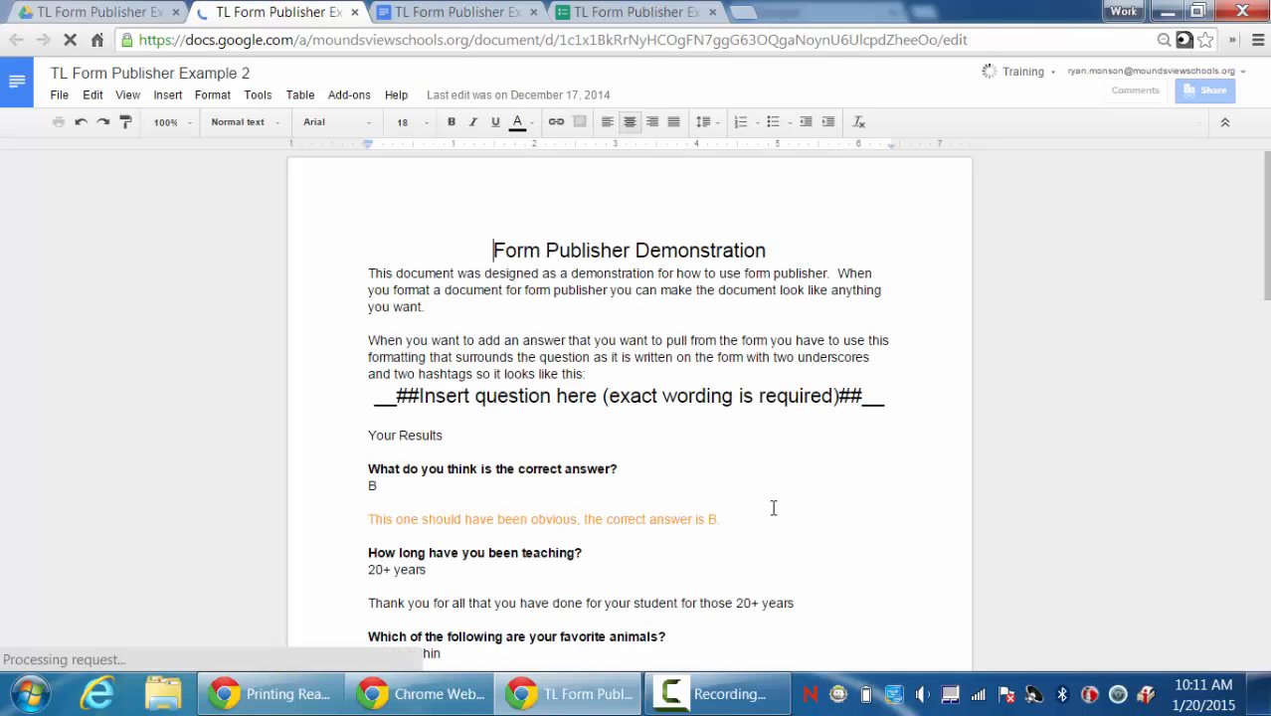
Scroll down to the Your Results section showing merged answers like Dog,Dolphin, 5th and 2 with feedback.
scroll(774, 508, "down", 2)
scroll(773, 508, "down", 1)
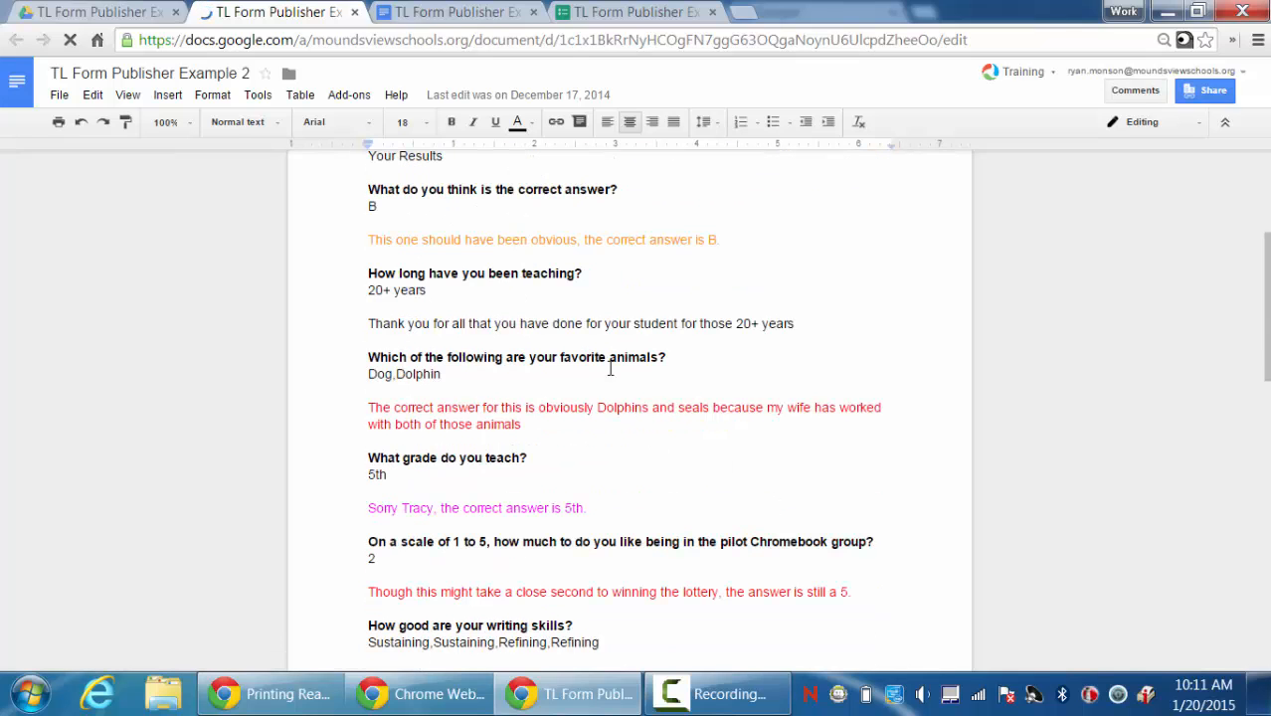